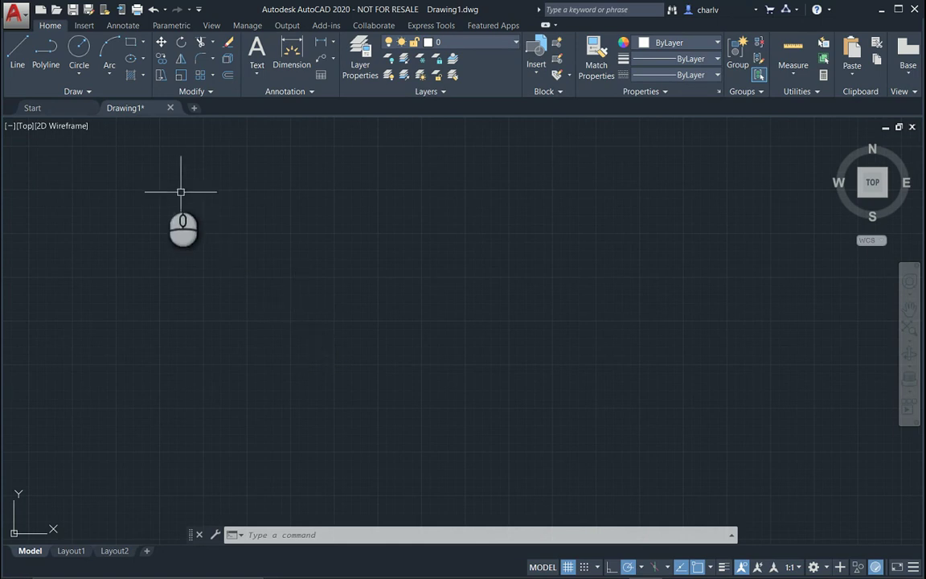
# Draw a circle in the upper-left area of the empty drawing as the chair seat.
pyautogui.click(79, 48)
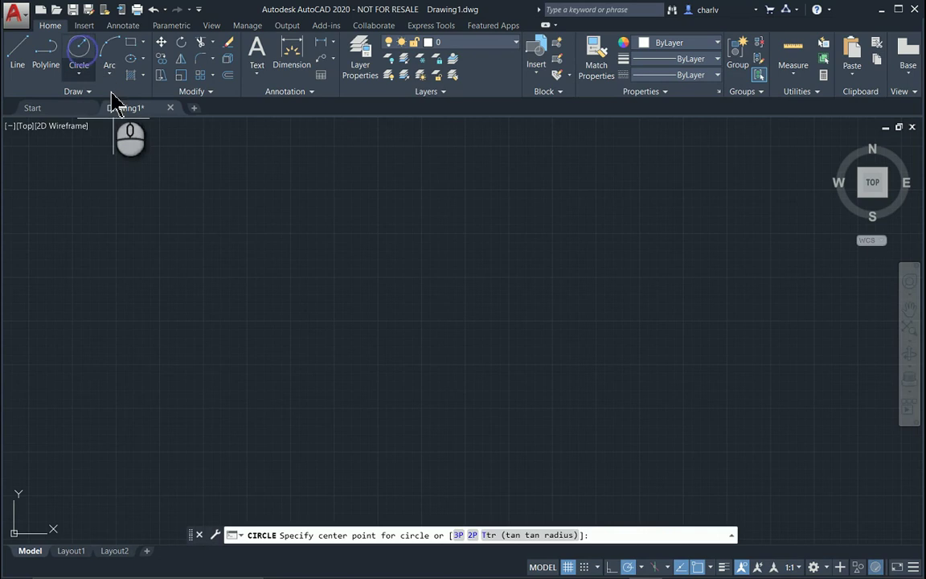
pyautogui.click(269, 243)
pyautogui.click(318, 274)
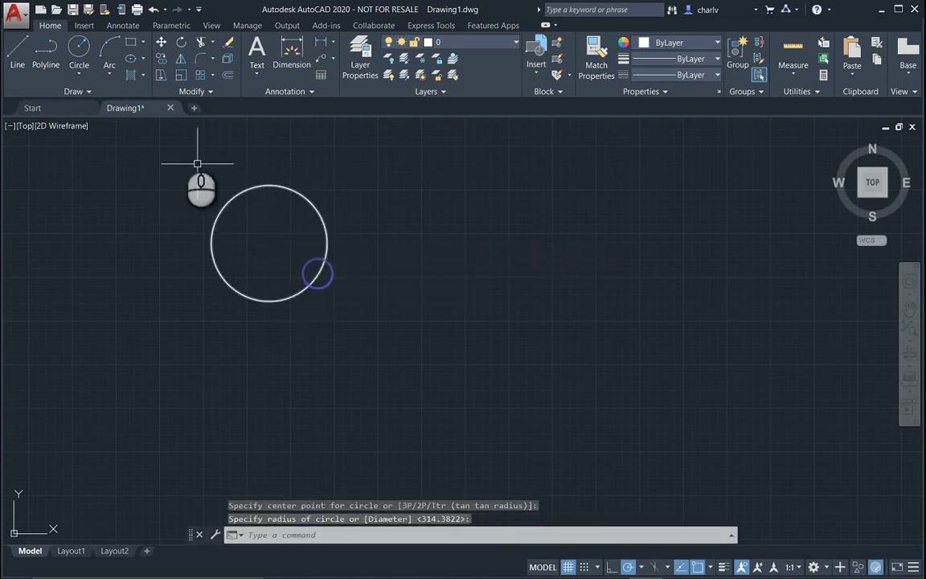
# Draw a flat horizontal Axis, End ellipse about as wide as the circle, overlapping its lower edge as the backrest.
pyautogui.click(142, 62)
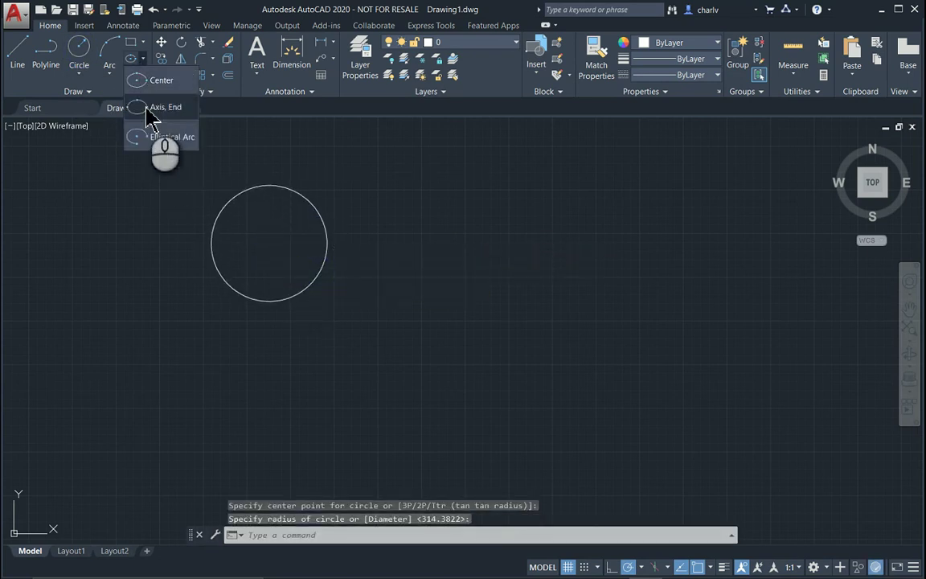
pyautogui.click(148, 111)
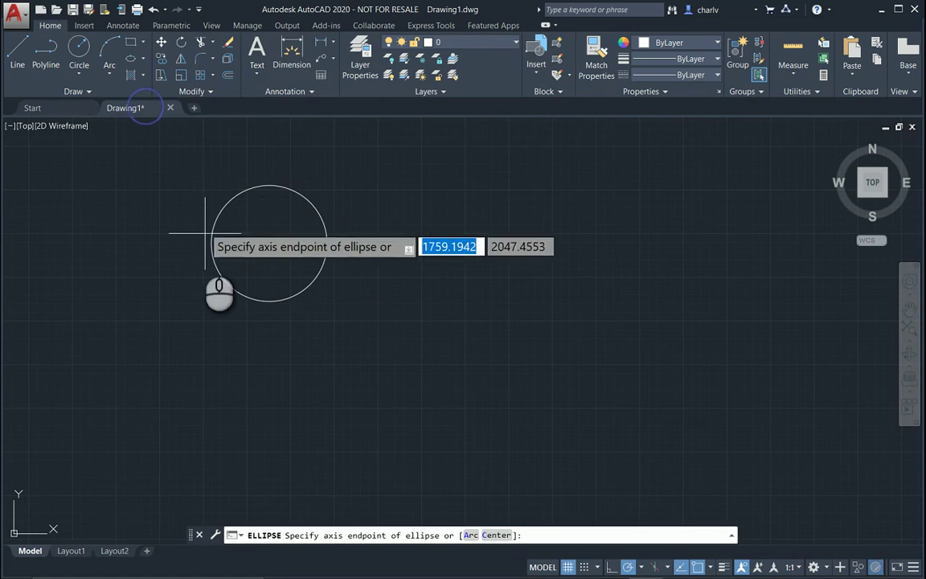
pyautogui.click(211, 304)
pyautogui.click(326, 305)
pyautogui.click(289, 283)
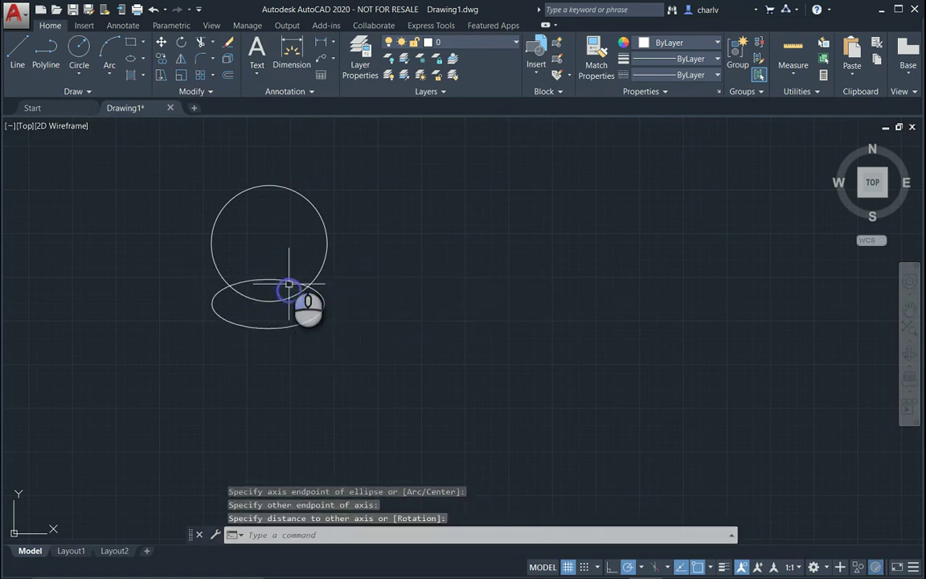
# Trim away the circle's lower arc where it lies inside the ellipse, using all objects as cutting edges.
pyautogui.click(201, 42)
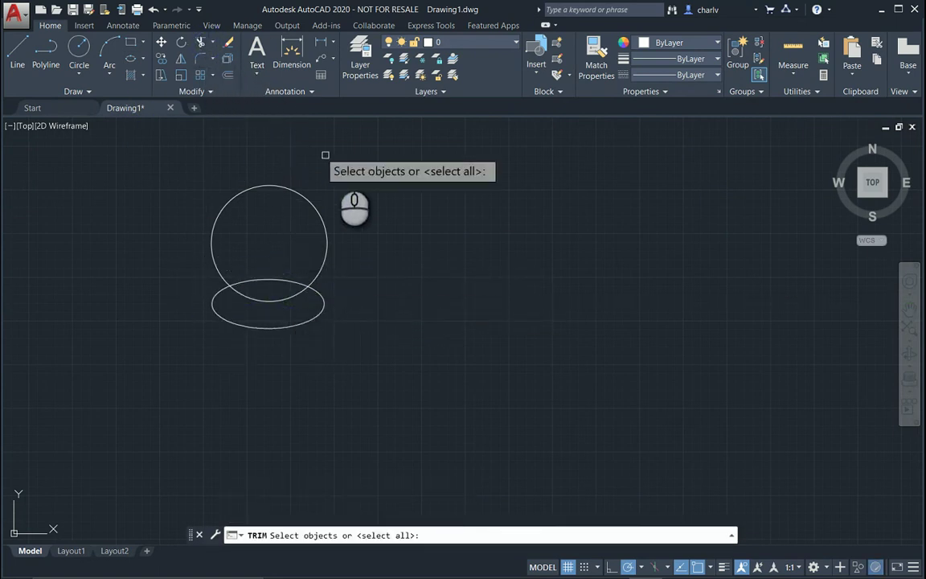
pyautogui.rightClick(343, 169)
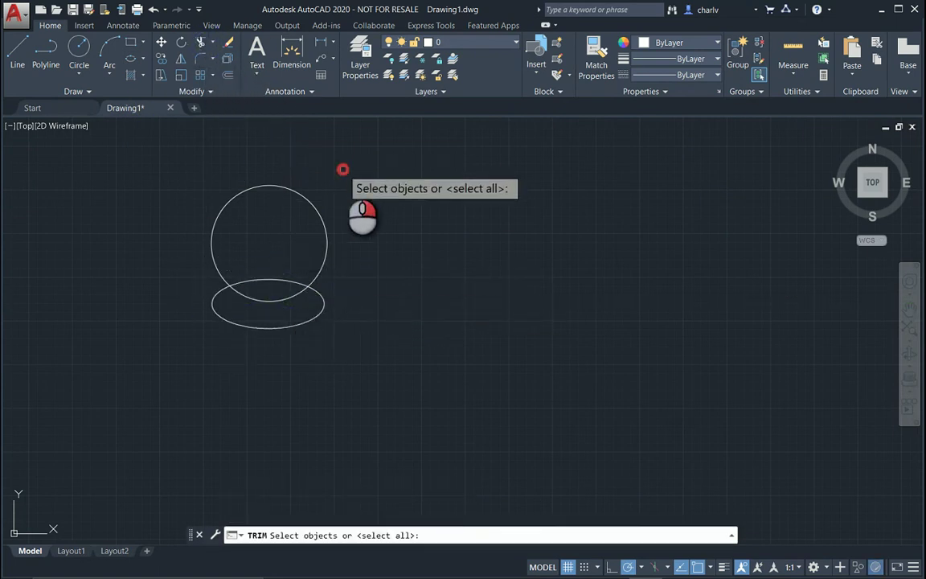
pyautogui.click(272, 299)
pyautogui.rightClick(384, 248)
pyautogui.click(426, 252)
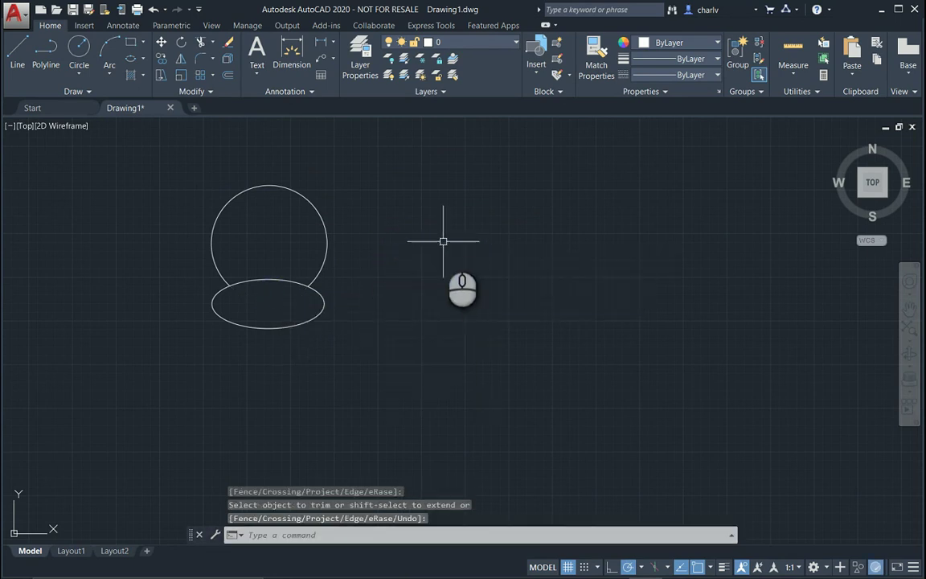
# Start a block definition named Chair with its base point near the middle of the circle.
pyautogui.click(83, 25)
pyautogui.click(99, 64)
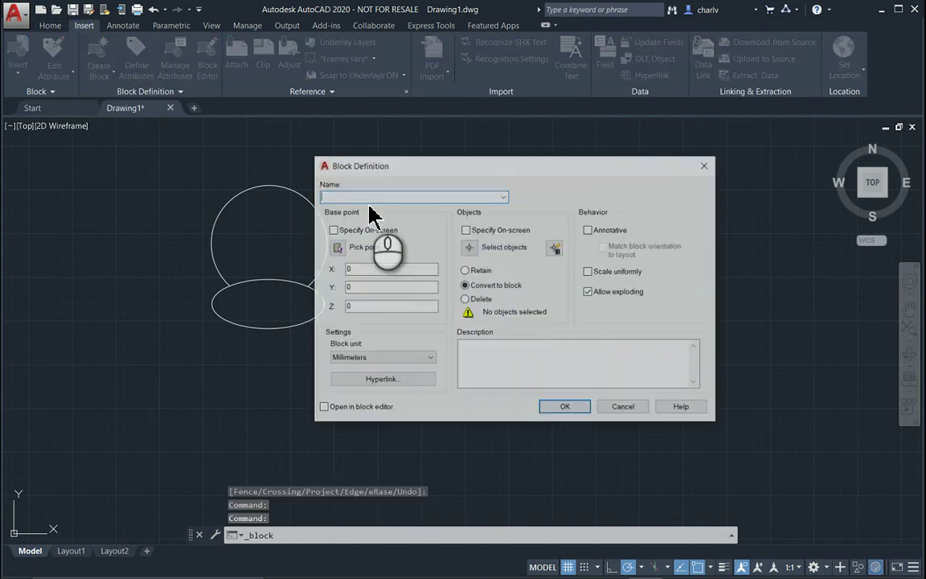
pyautogui.click(371, 198)
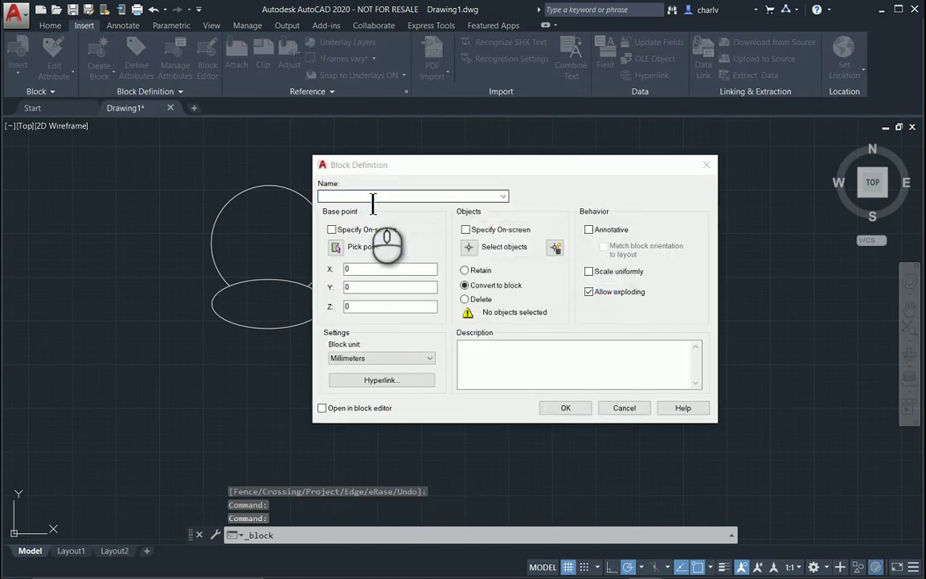
pyautogui.click(371, 197)
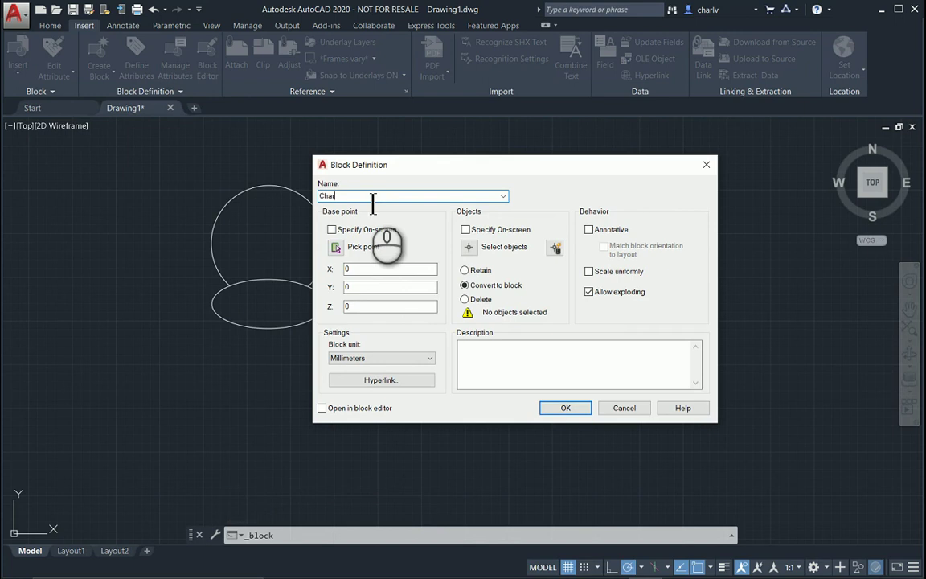
pyautogui.click(336, 247)
pyautogui.click(268, 240)
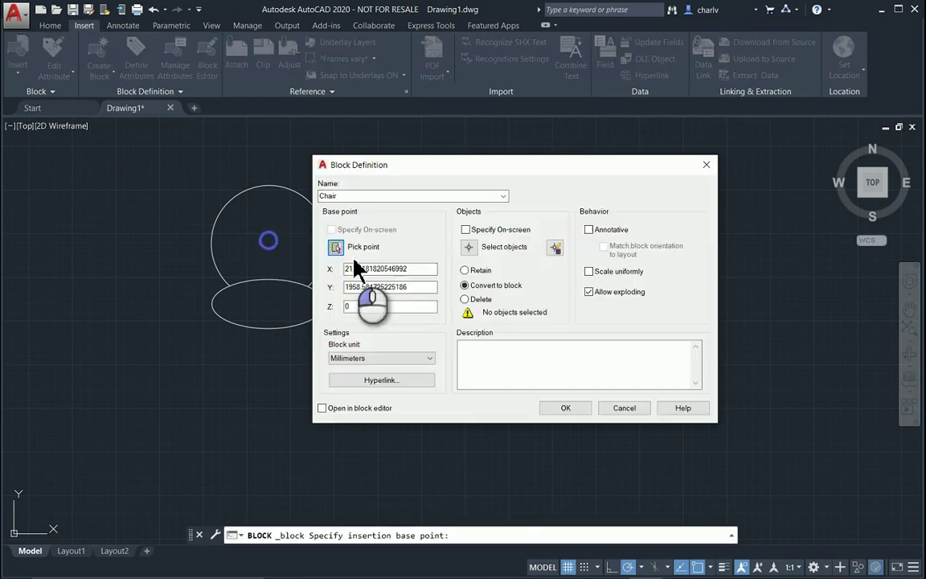
# Select the trimmed circle and the ellipse as the block's objects and create the Chair block.
pyautogui.click(469, 247)
pyautogui.click(387, 296)
pyautogui.click(189, 167)
pyautogui.press('Return')
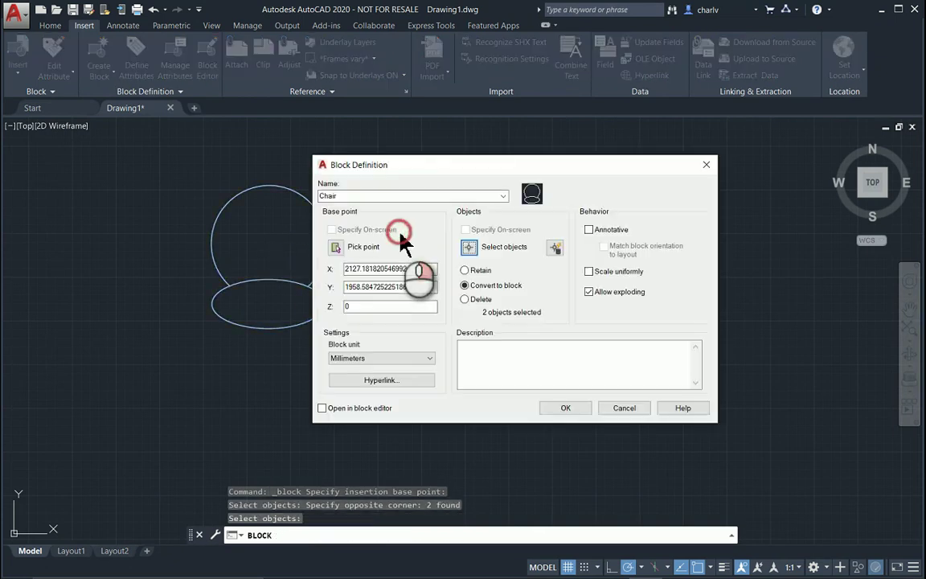
pyautogui.click(549, 409)
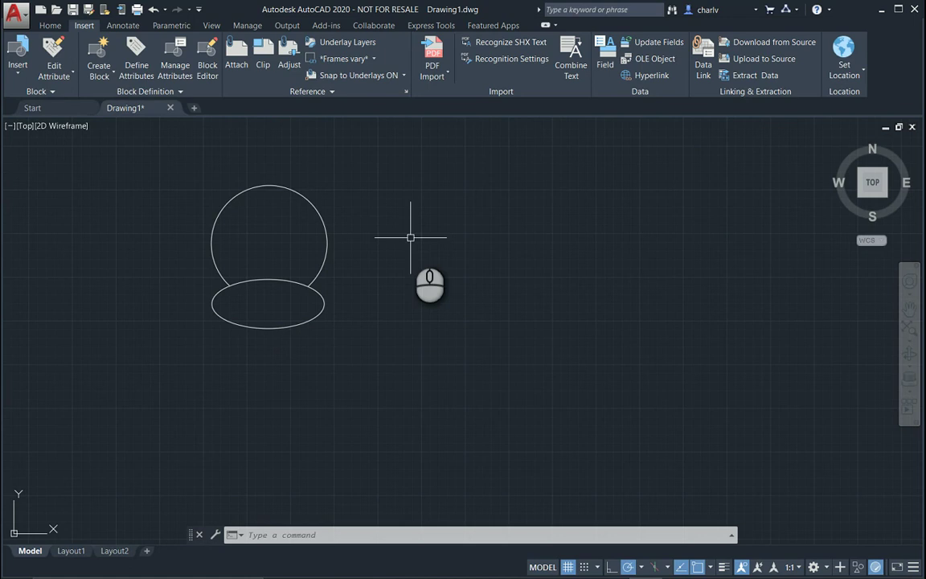
# Open the Chair block in the Block Editor.
pyautogui.click(321, 216)
pyautogui.rightClick(336, 213)
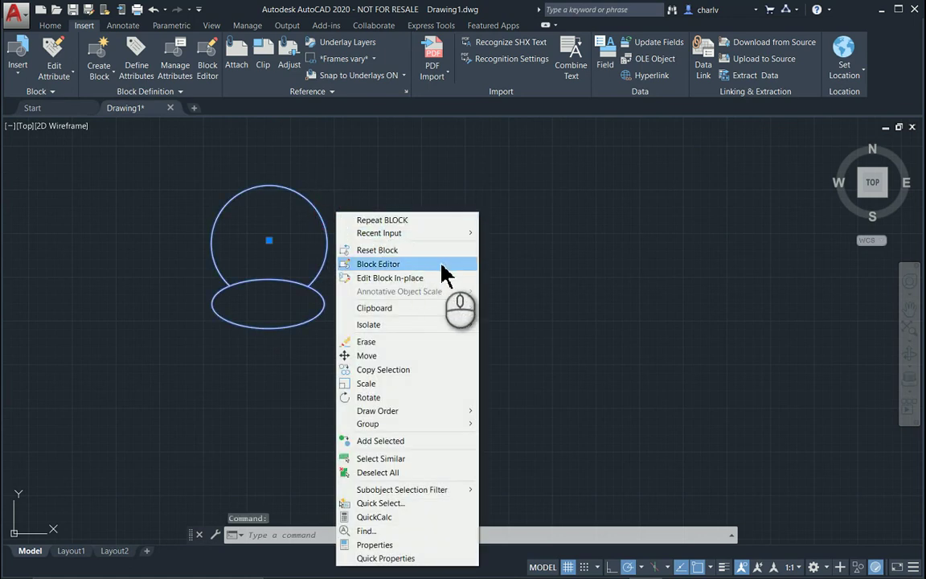
pyautogui.click(442, 266)
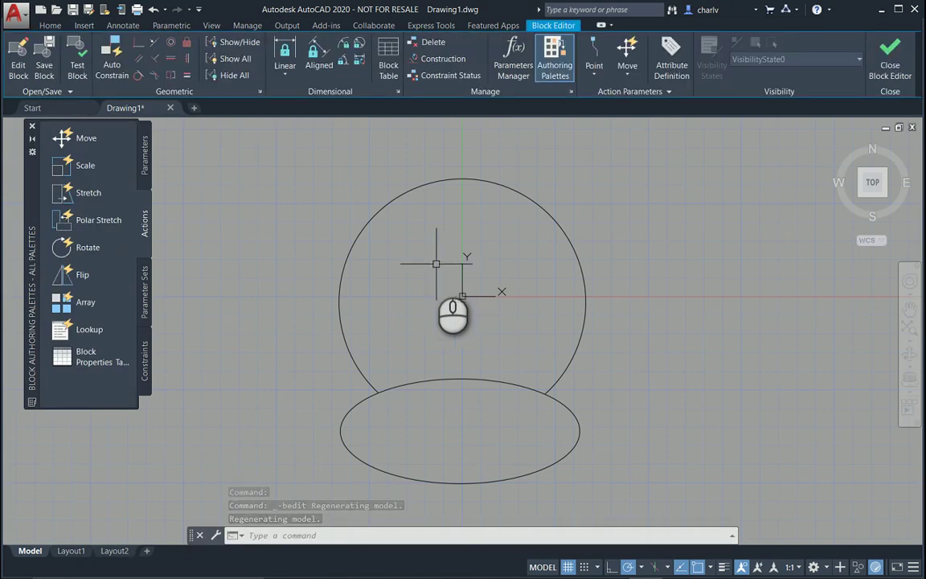
# Add a Flip parameter with a horizontal reflection line across the chair just below the origin, placing its label beside the chair.
pyautogui.scroll(-3, 441, 262)
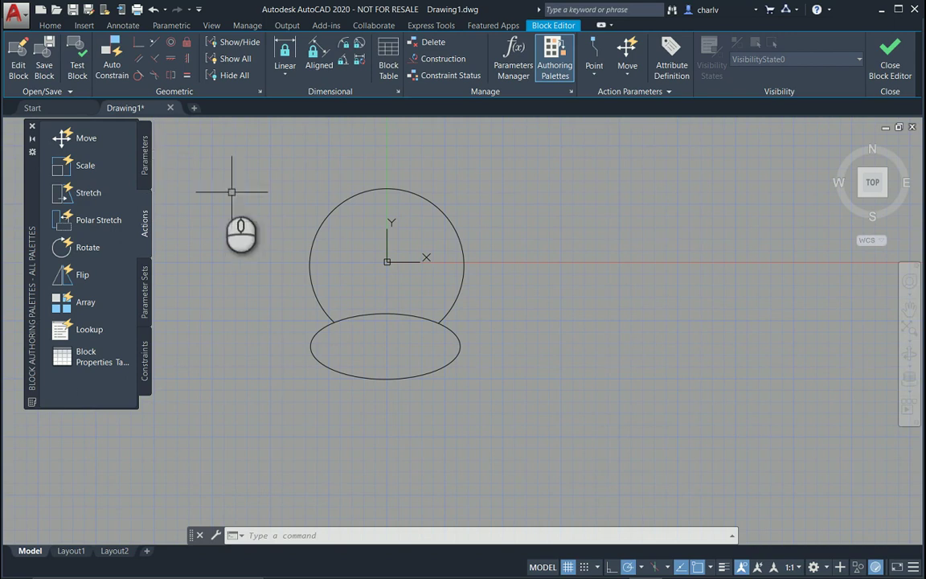
pyautogui.click(146, 156)
pyautogui.click(145, 231)
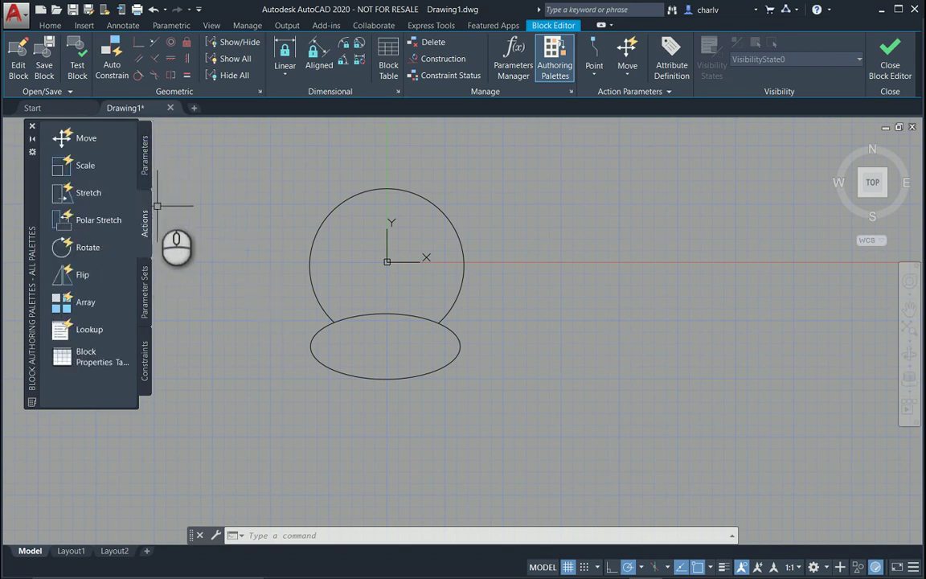
pyautogui.click(146, 160)
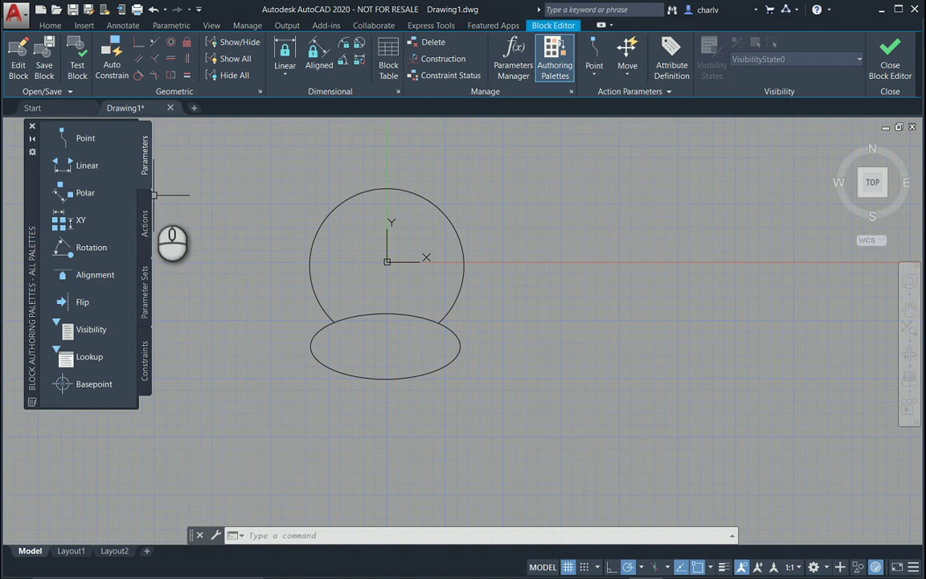
pyautogui.click(83, 303)
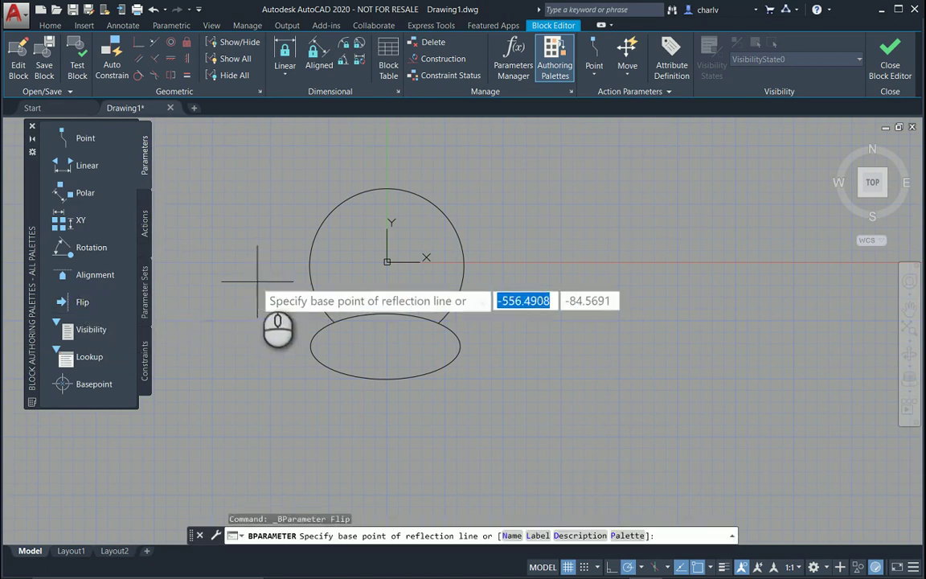
pyautogui.click(225, 283)
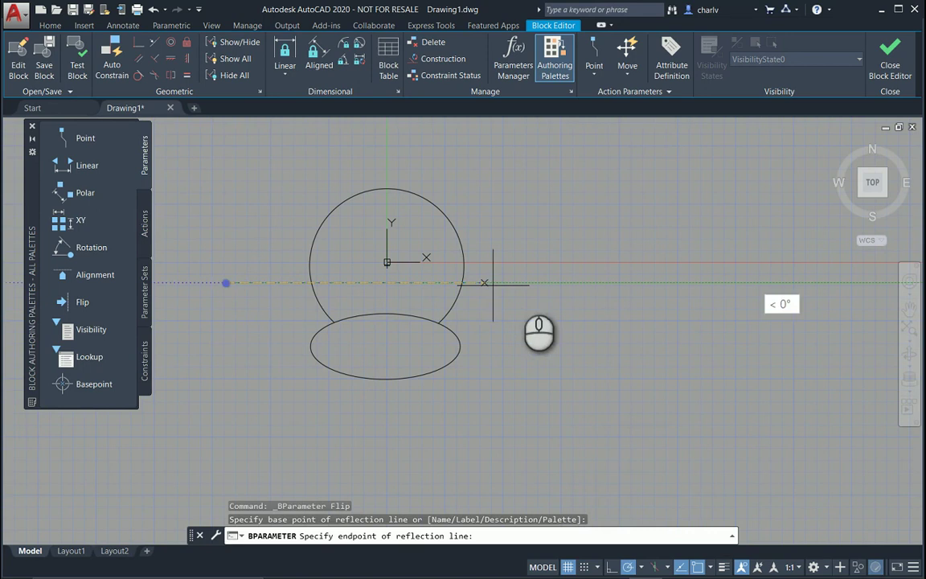
pyautogui.click(575, 283)
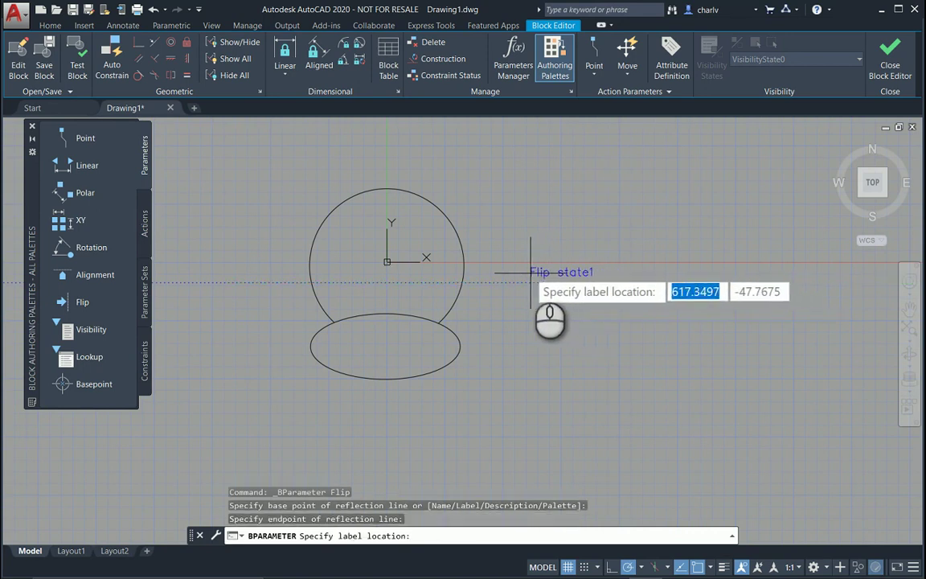
pyautogui.click(529, 271)
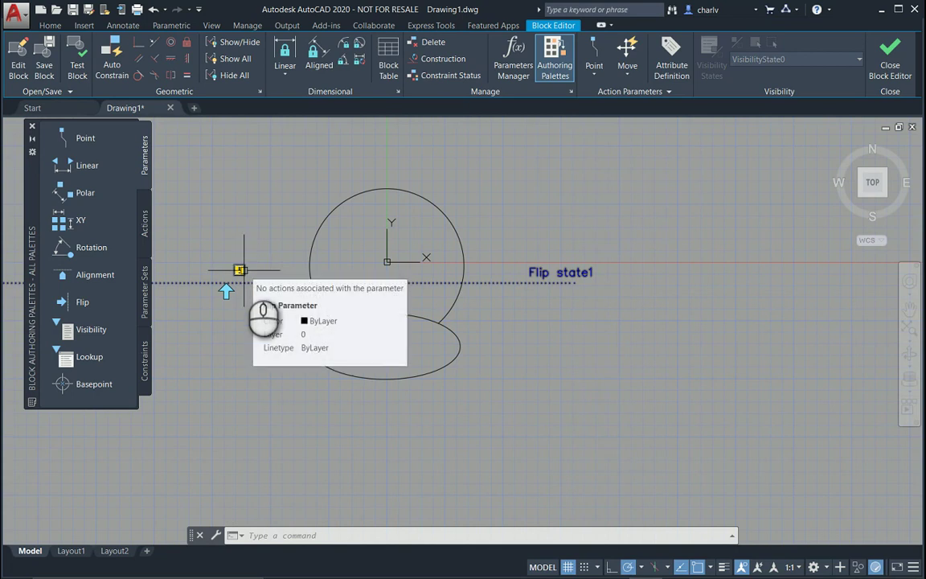
# Add a Flip action to the flip parameter for the whole chair geometry, and close the Block Editor saving the changes to Chair.
pyautogui.click(145, 233)
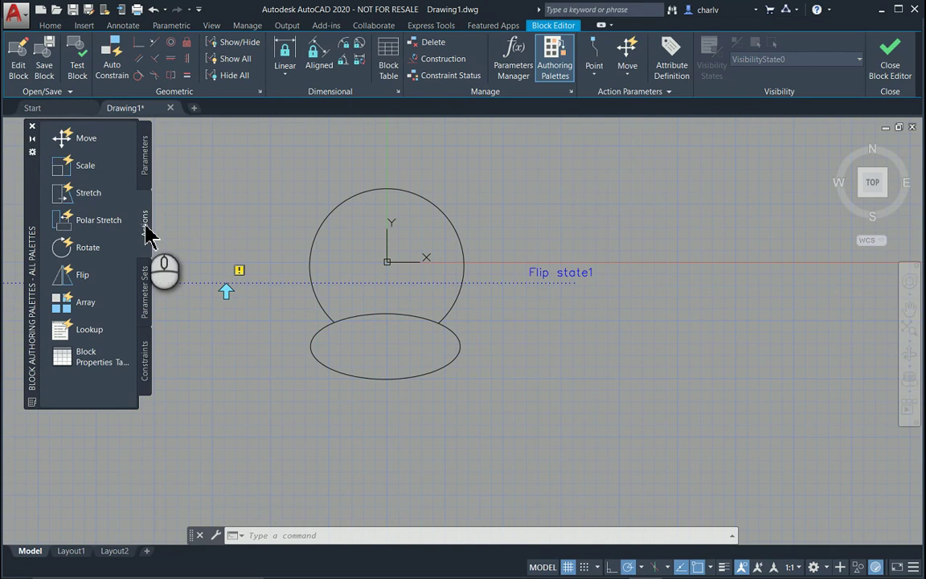
pyautogui.click(83, 274)
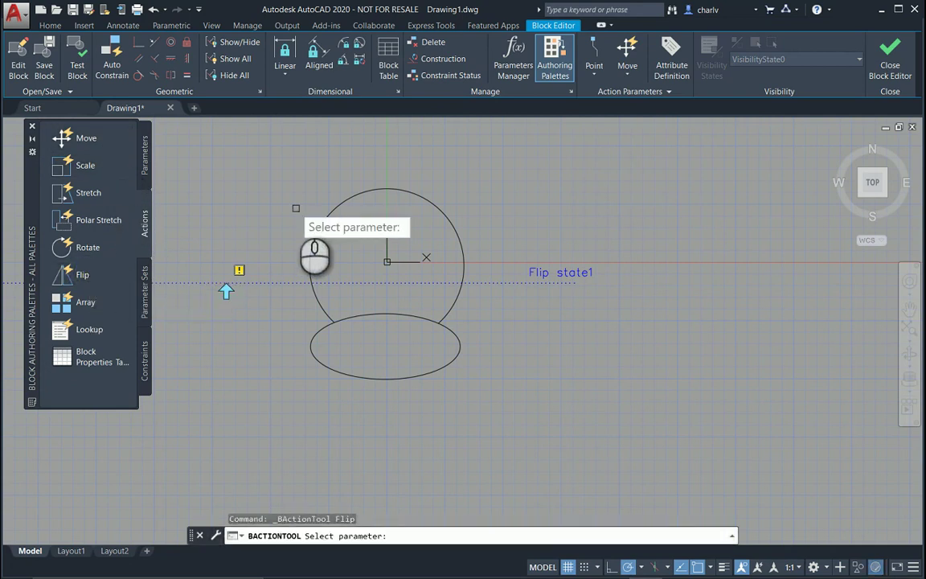
pyautogui.click(240, 280)
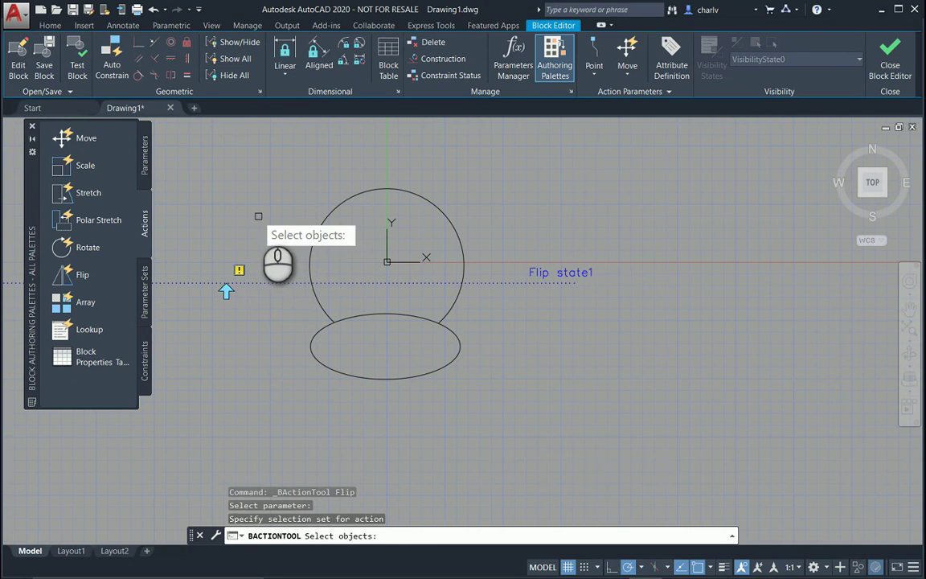
pyautogui.click(532, 157)
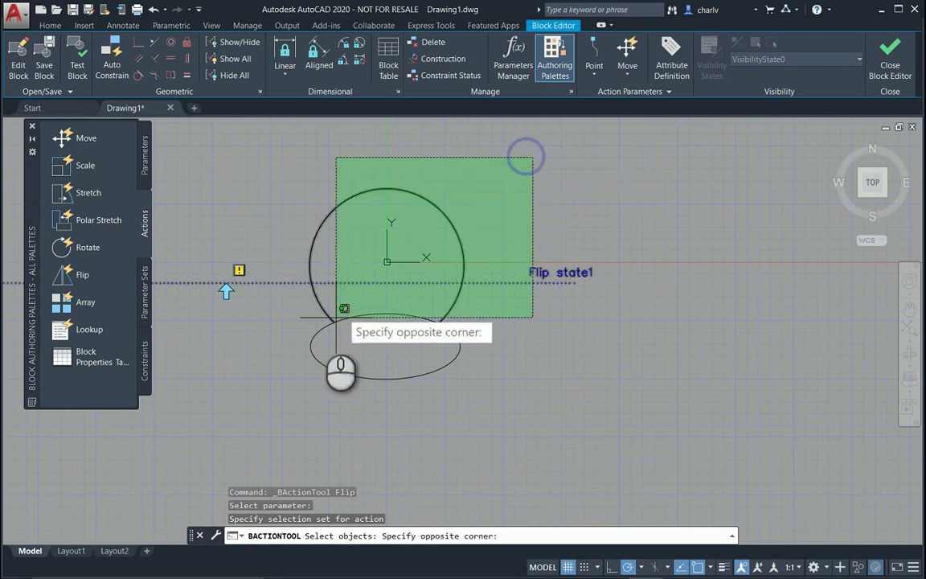
pyautogui.click(223, 384)
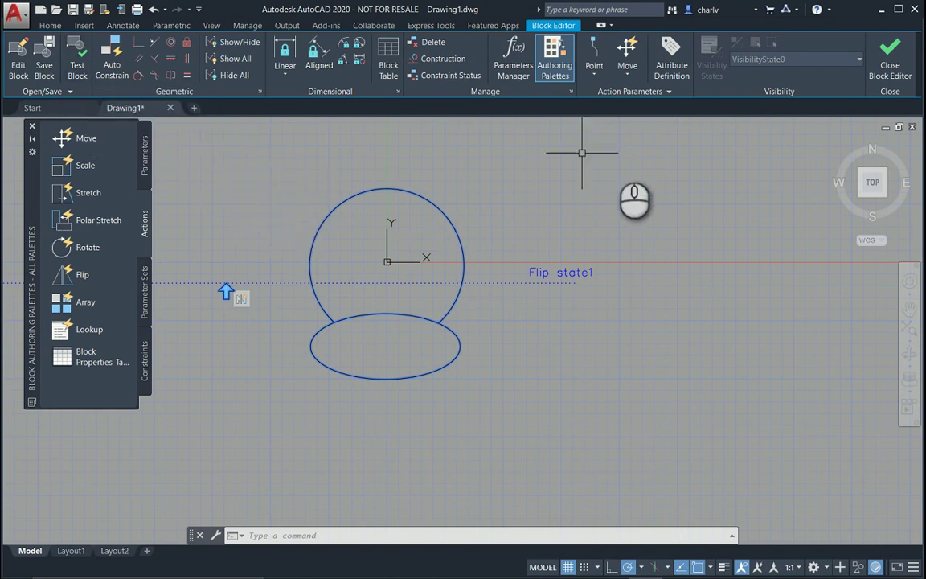
pyautogui.click(899, 71)
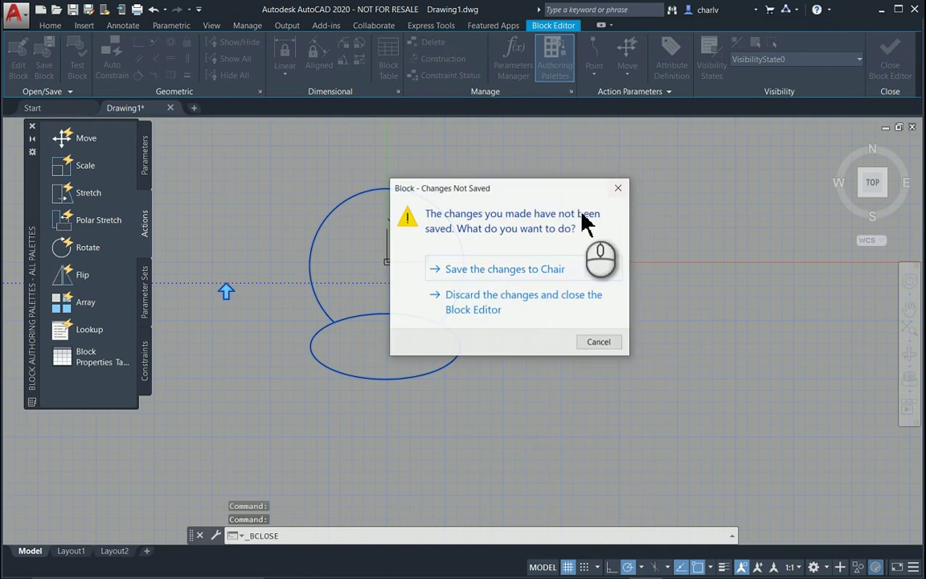
pyautogui.click(503, 272)
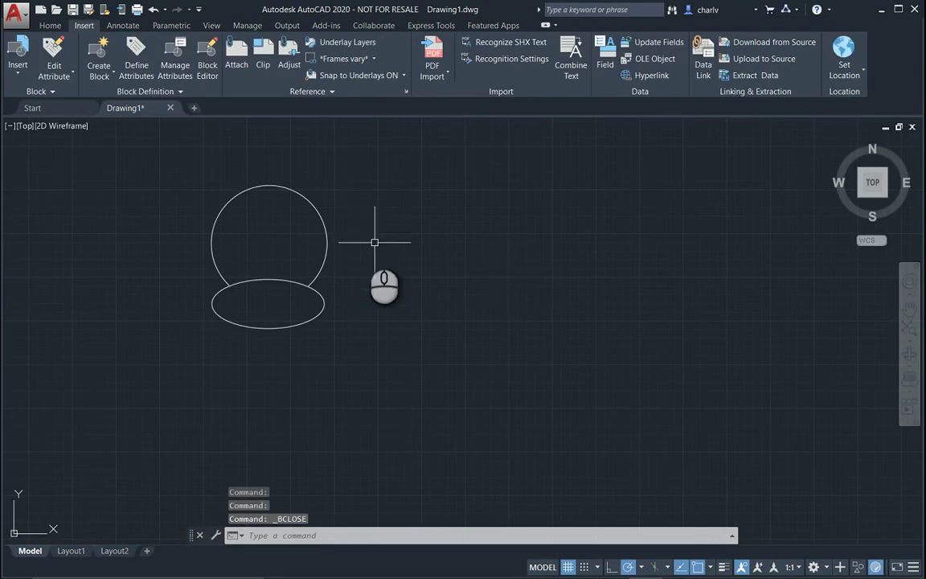
# Test the chair block by flipping it back and forth several times with its flip grip.
pyautogui.click(321, 214)
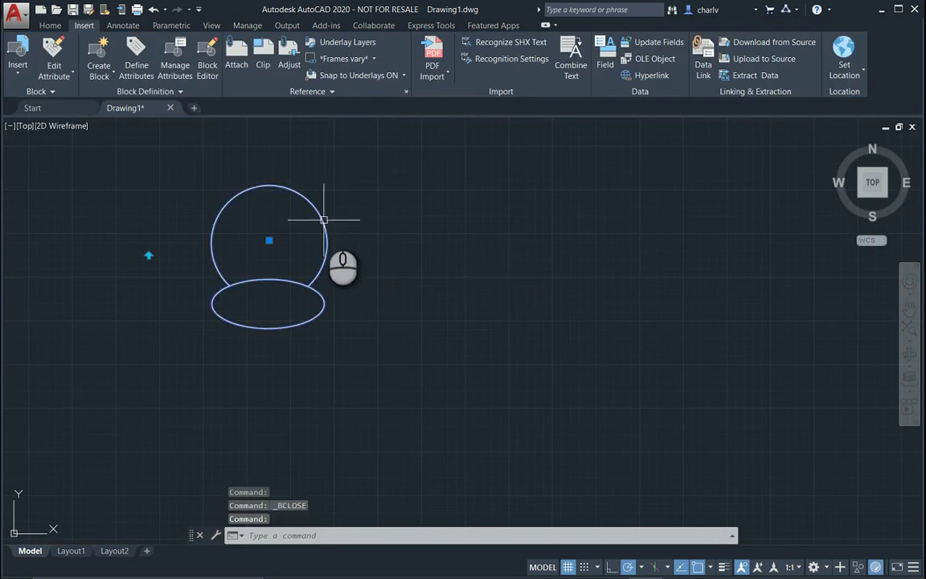
pyautogui.click(148, 255)
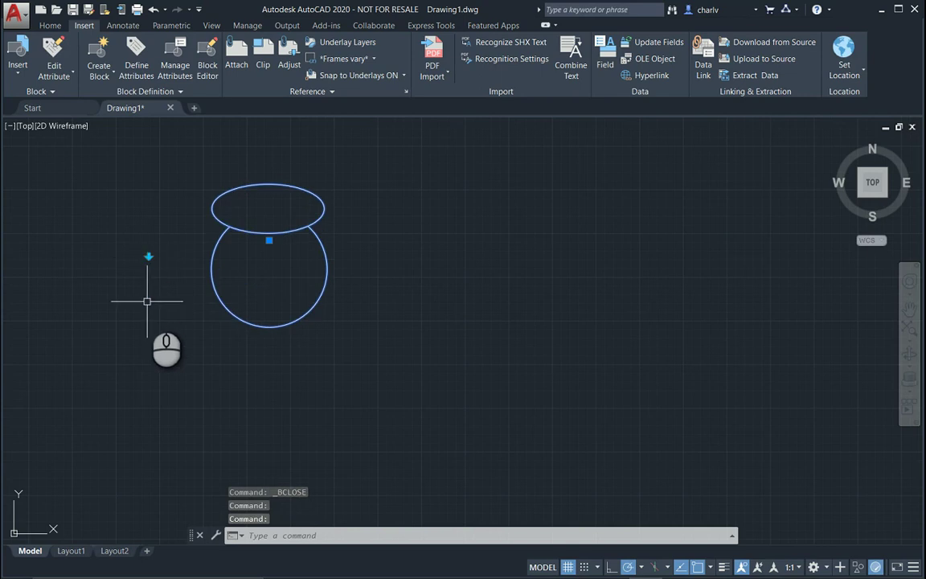
pyautogui.click(148, 255)
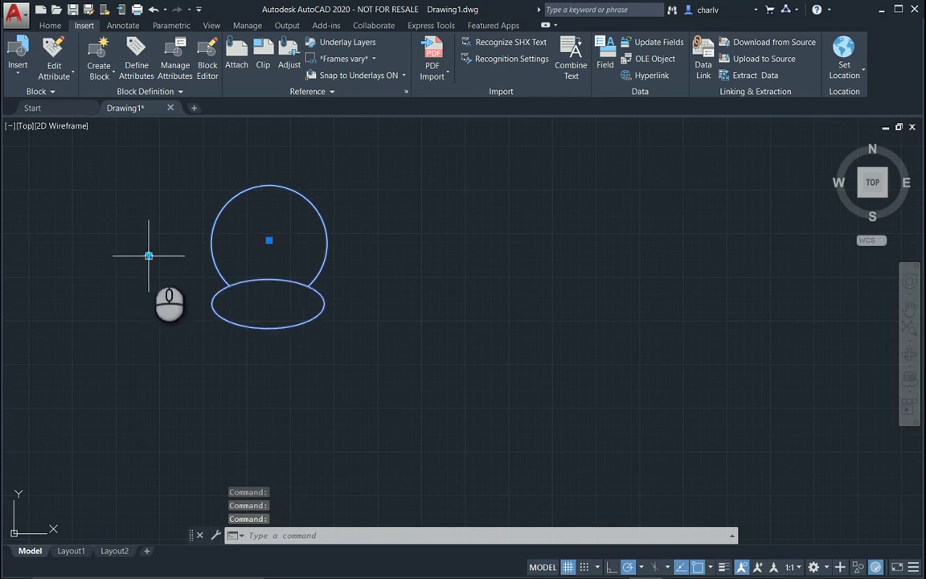
pyautogui.click(147, 255)
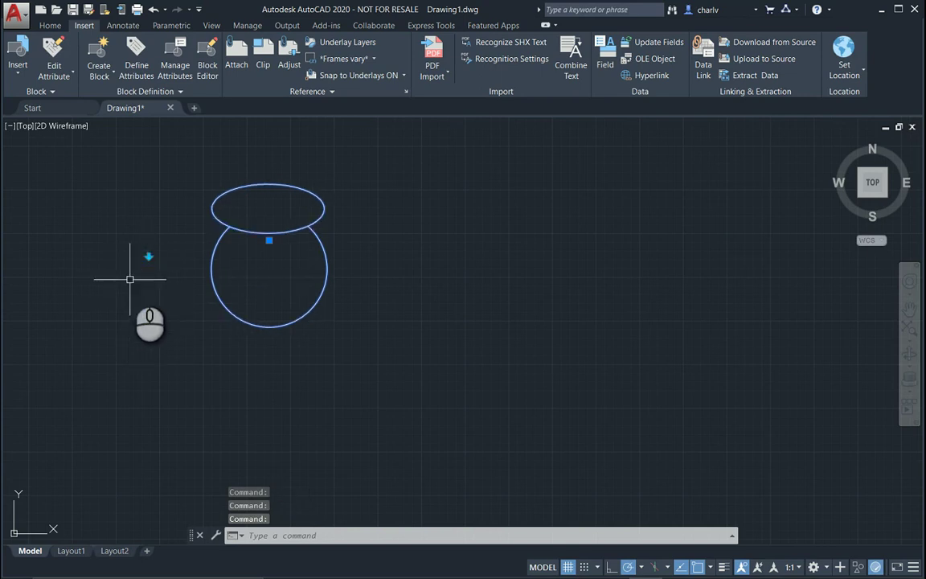
pyautogui.click(148, 255)
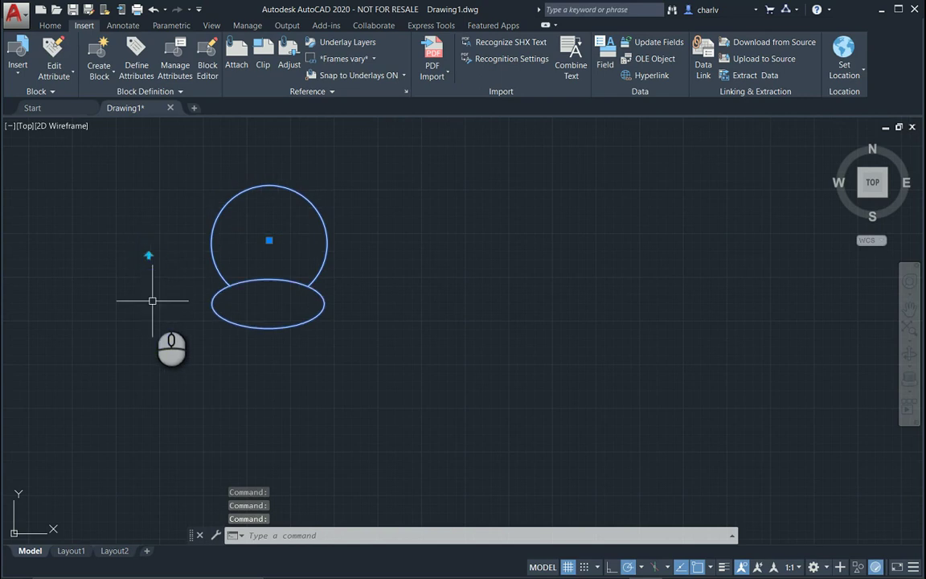
# Open the chair block in the Block Editor and draw a desk-like rectangle just above the chair, wider than the seat circle.
pyautogui.rightClick(227, 226)
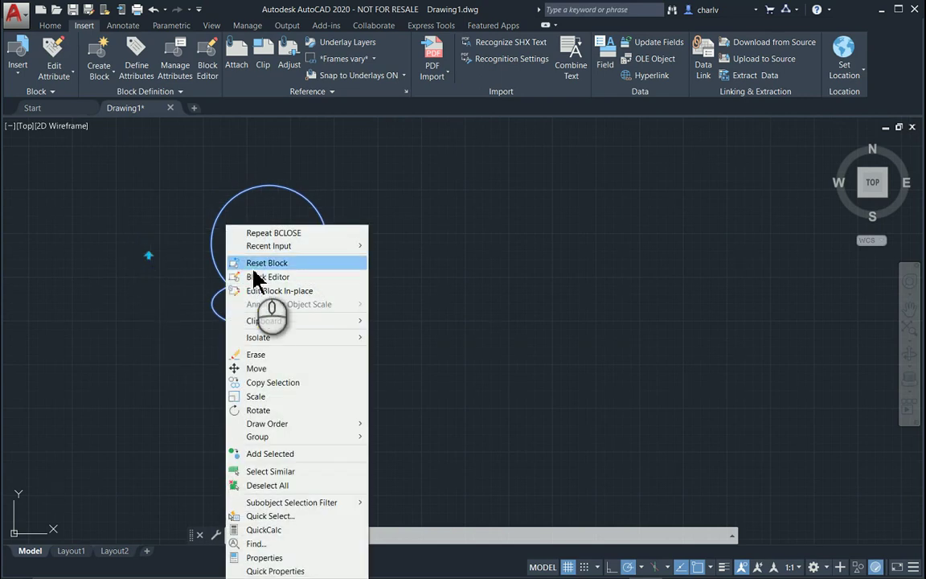
pyautogui.click(256, 277)
pyautogui.moveTo(431, 269)
pyautogui.mouseDown(button='middle')
pyautogui.moveTo(310, 242)
pyautogui.moveTo(223, 258)
pyautogui.moveTo(220, 301)
pyautogui.mouseUp(button='middle')
pyautogui.click(50, 25)
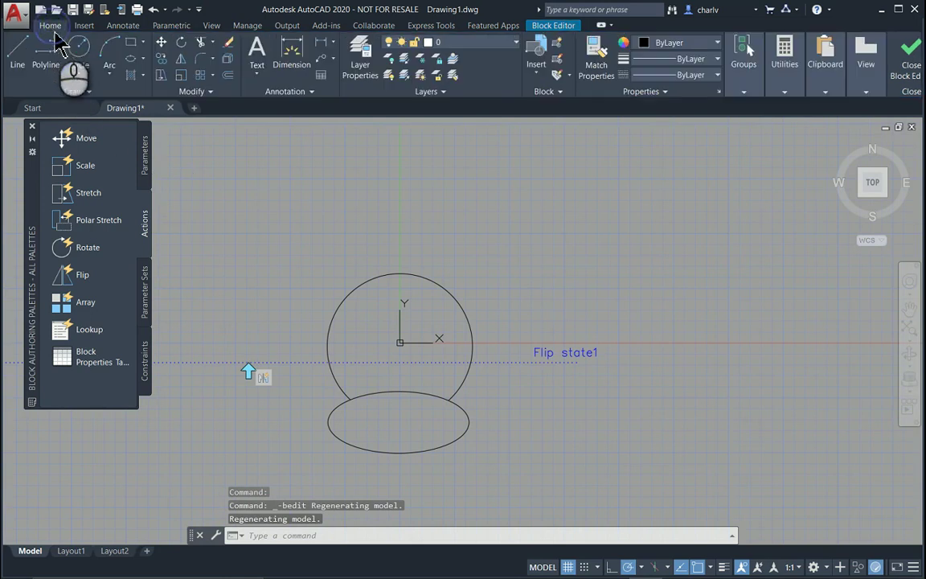
pyautogui.click(129, 43)
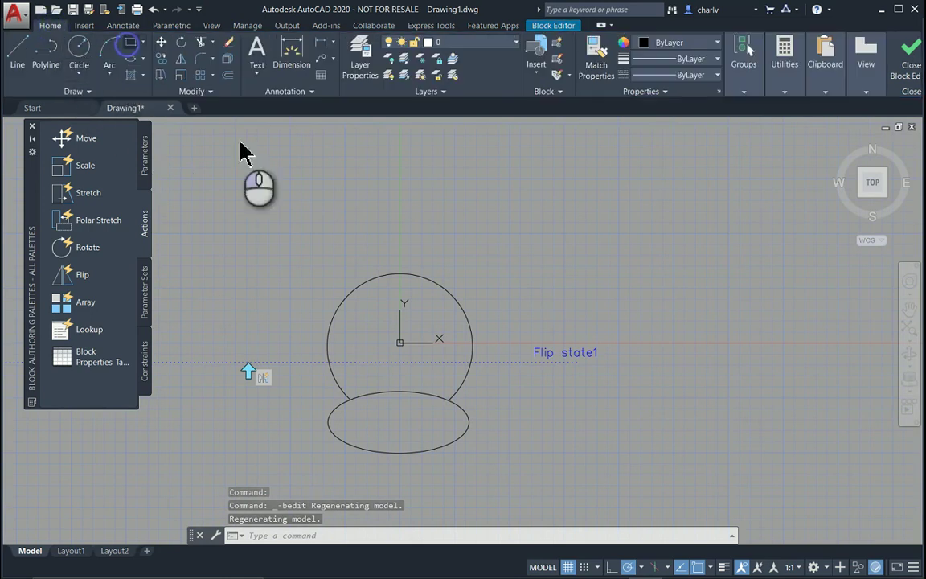
pyautogui.click(306, 255)
pyautogui.click(510, 137)
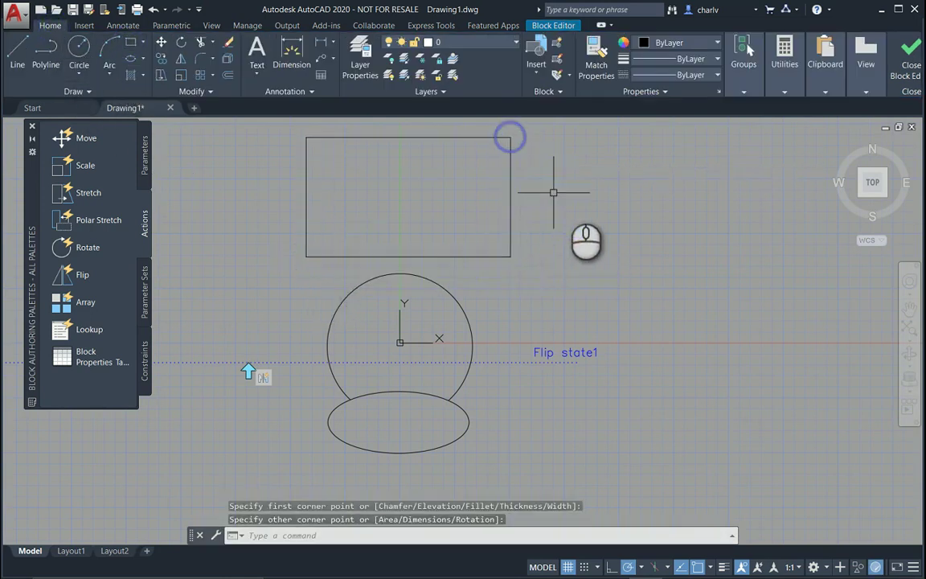
pyautogui.moveTo(572, 195); pyautogui.dragTo(575, 222, button='middle')
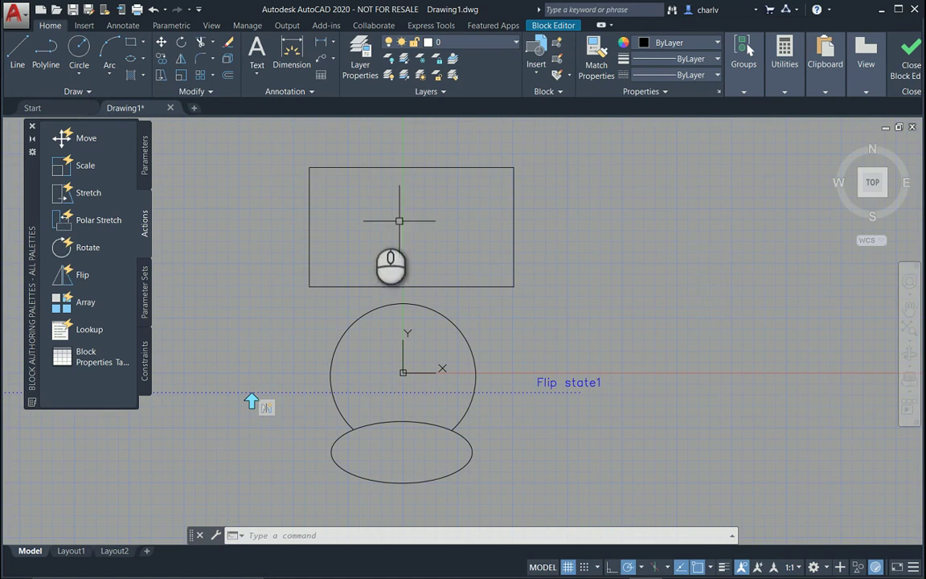
# Add a Linear parameter between the two upper corners of the rectangle, placing its label above the edge.
pyautogui.click(145, 163)
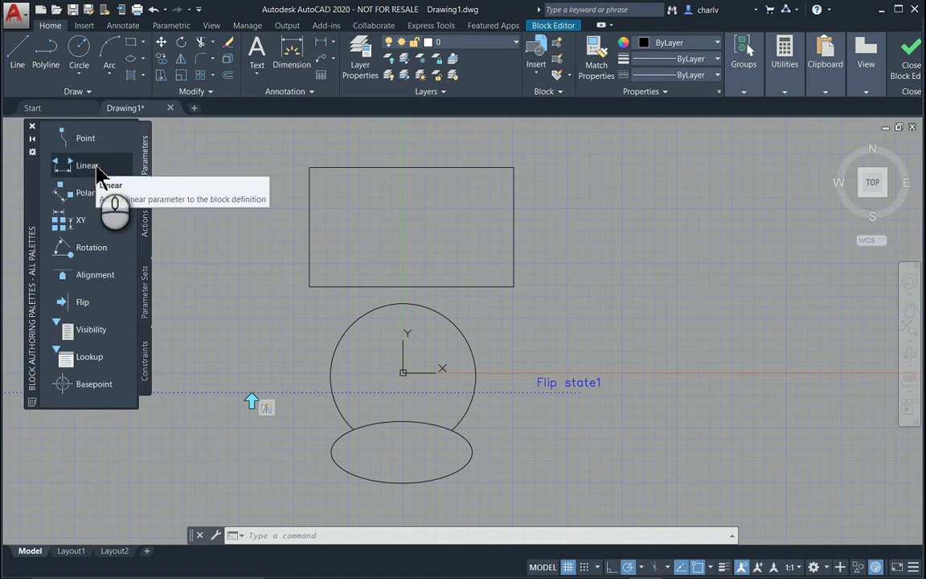
pyautogui.click(95, 167)
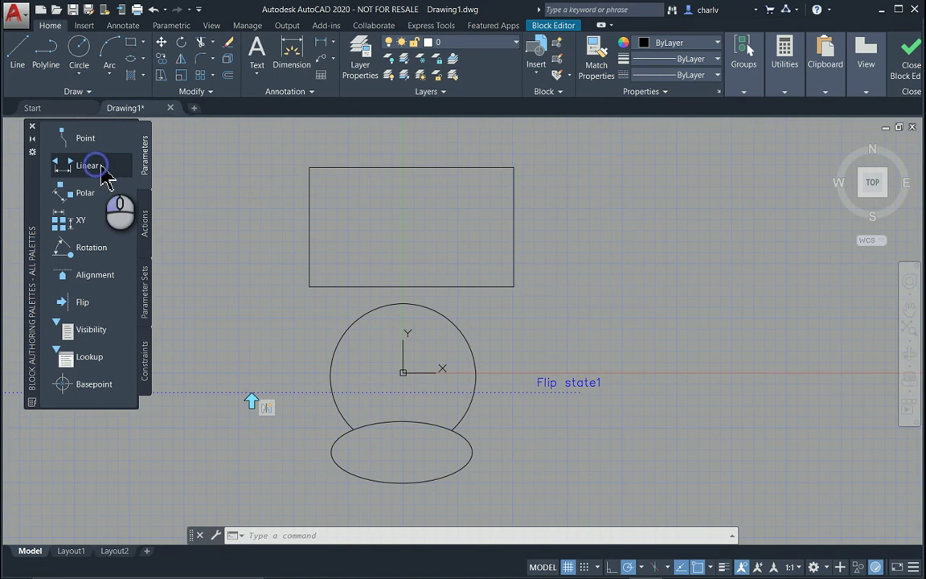
pyautogui.click(310, 168)
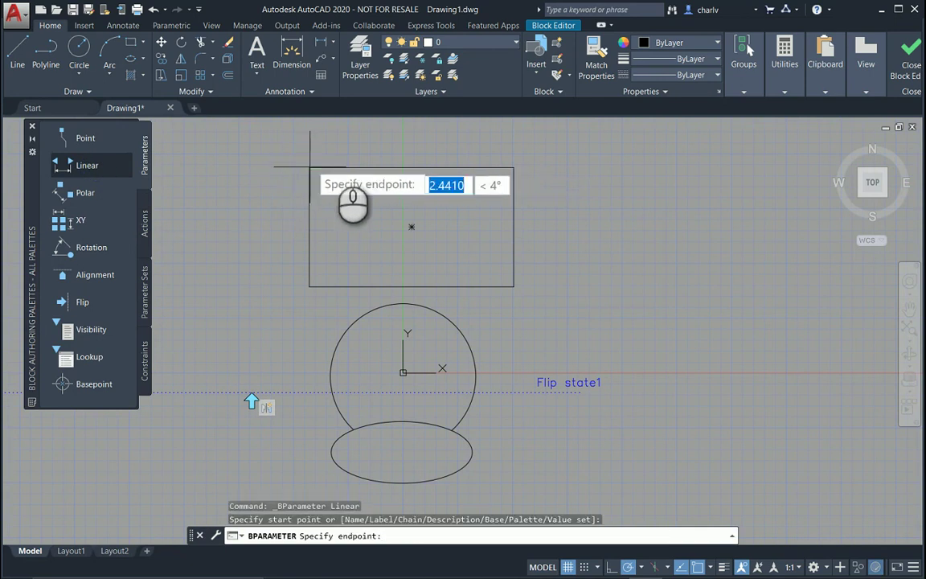
pyautogui.click(513, 168)
pyautogui.click(508, 135)
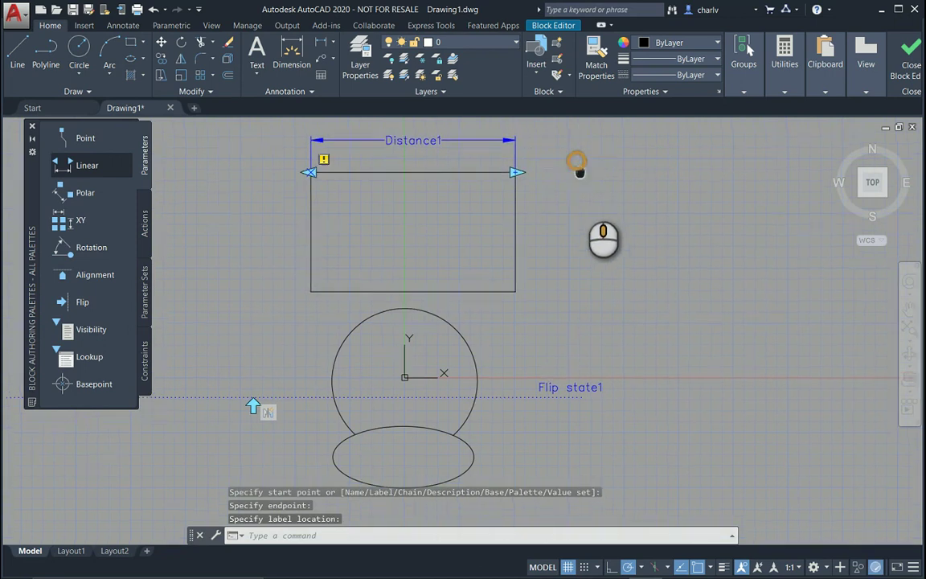
pyautogui.moveTo(579, 161); pyautogui.dragTo(585, 203, button='middle')
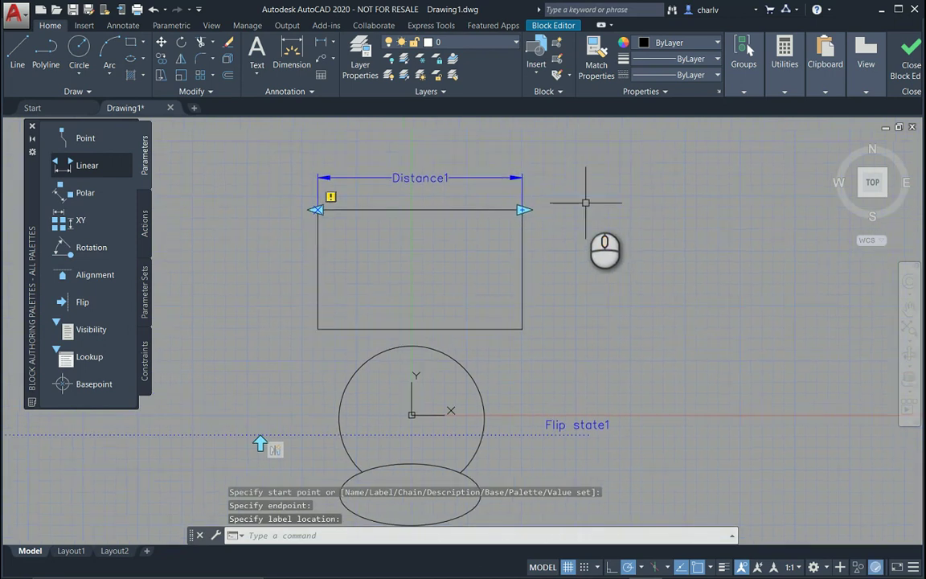
# Rename the rectangle's linear parameter to Length.
pyautogui.click(437, 178)
pyautogui.rightClick(436, 181)
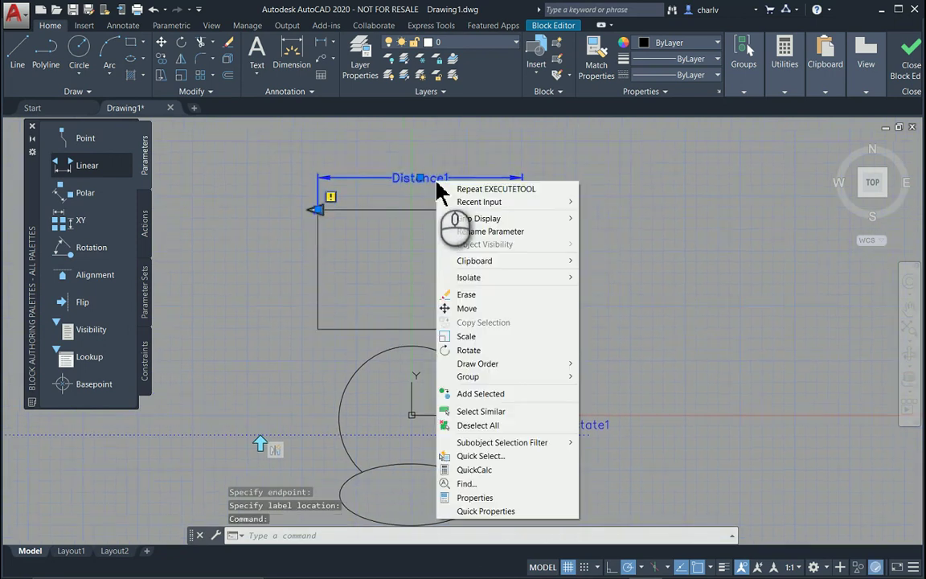
pyautogui.click(449, 231)
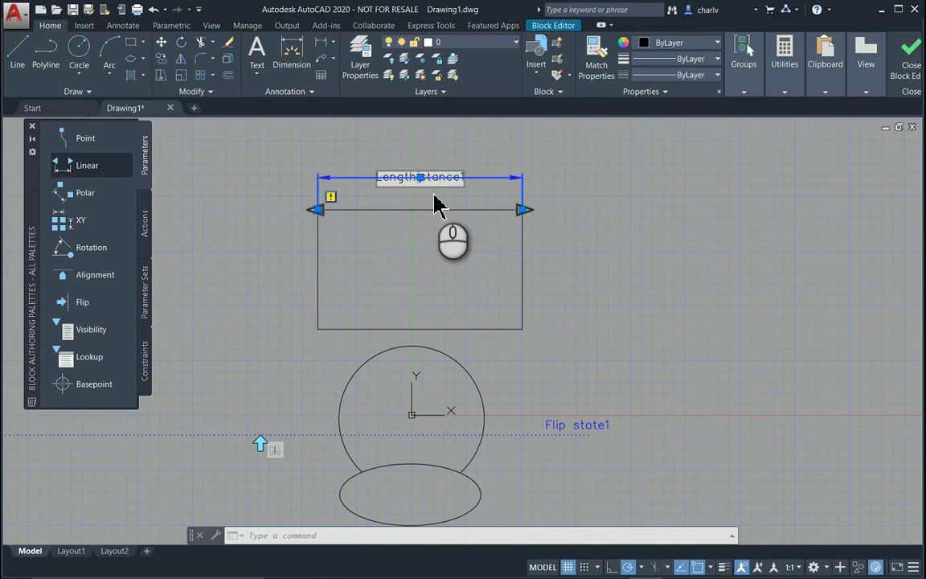
pyautogui.write('Length')
pyautogui.press('Return')
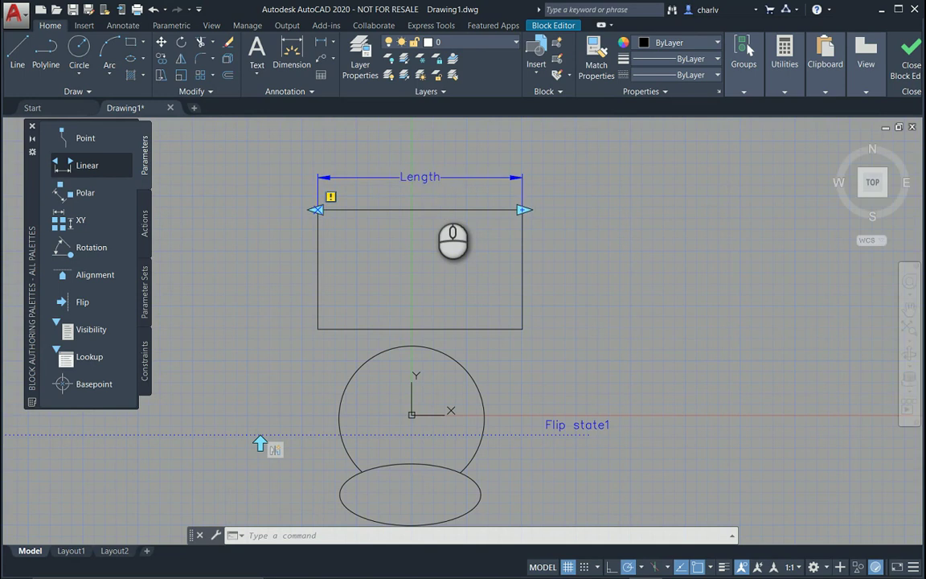
# Set the grip display of the Length parameter to 1.
pyautogui.click(510, 176)
pyautogui.rightClick(511, 175)
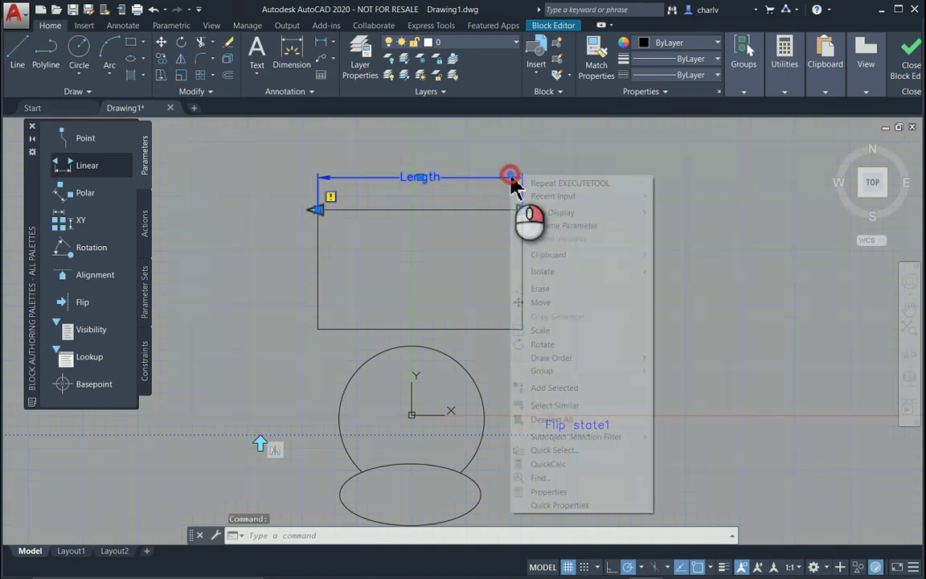
pyautogui.moveTo(591, 218)
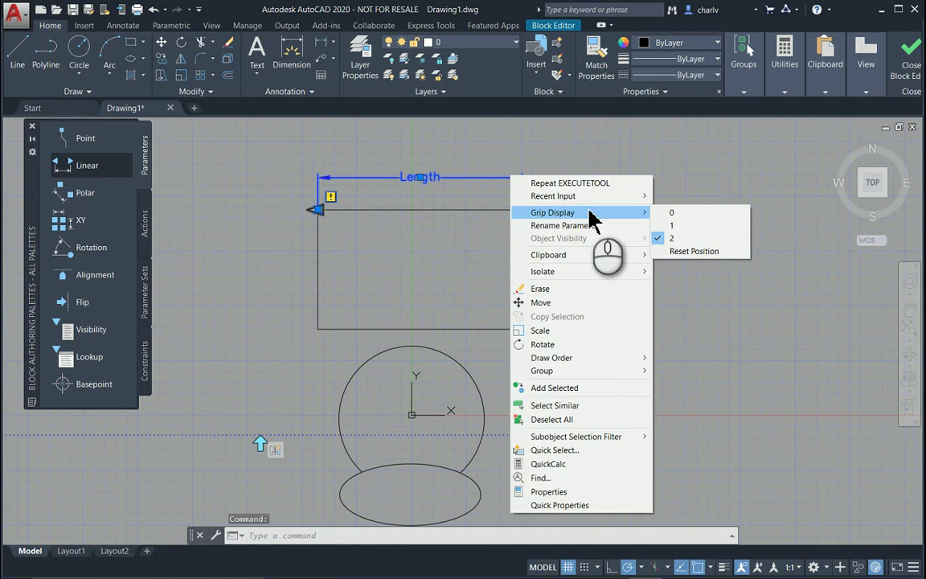
pyautogui.click(691, 227)
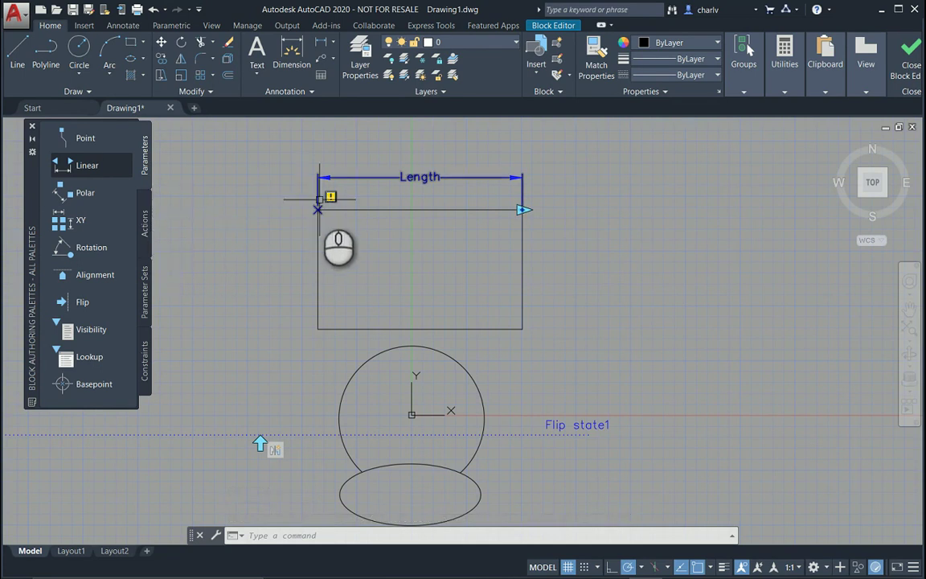
# Add a Stretch action to the Length parameter's right endpoint, framing and selecting the rectangle's right side, and close the Block Editor saving the changes.
pyautogui.click(145, 230)
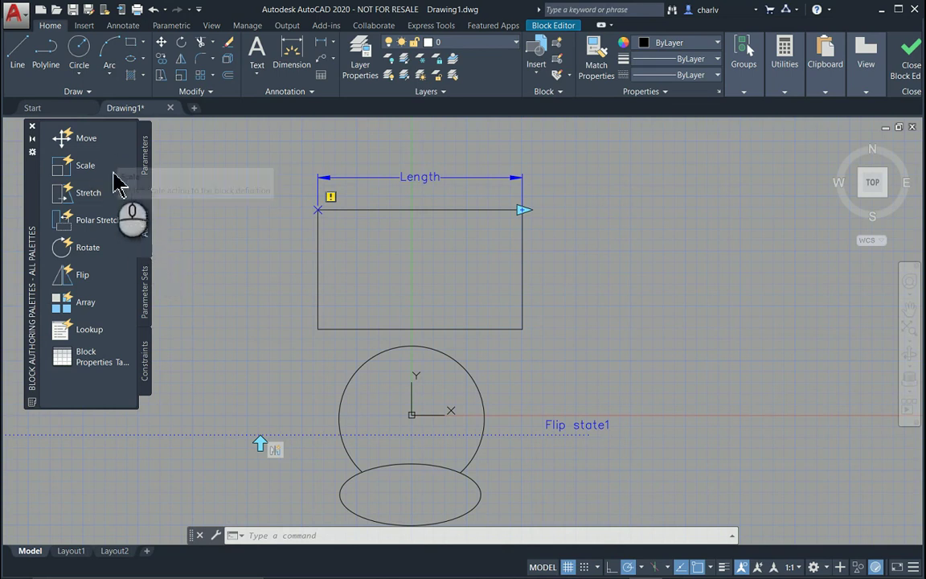
pyautogui.click(102, 195)
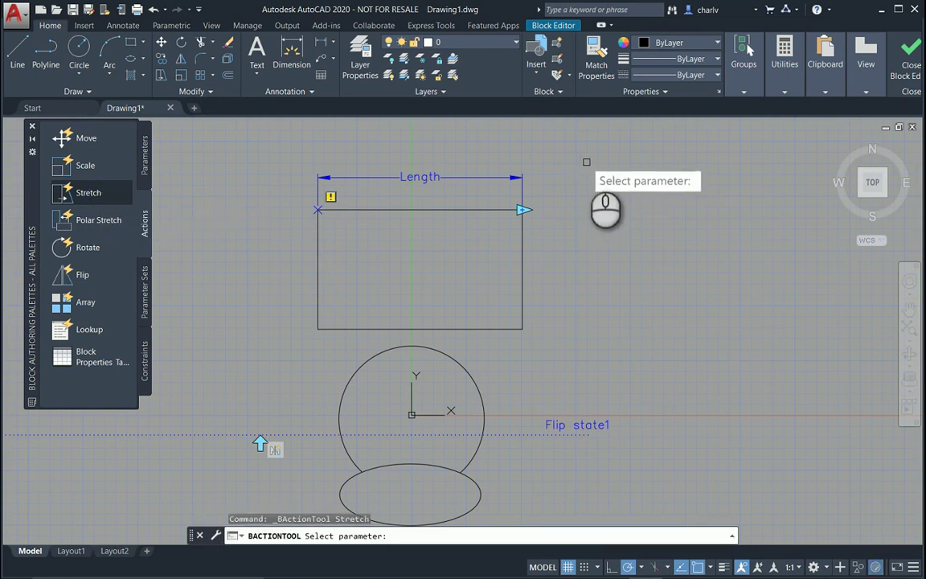
pyautogui.click(523, 209)
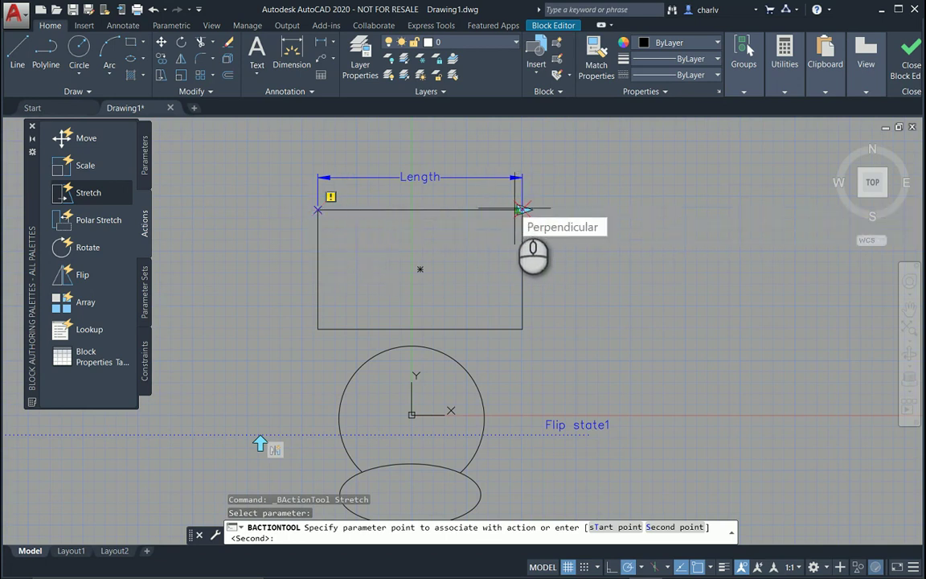
pyautogui.click(523, 209)
pyautogui.click(605, 146)
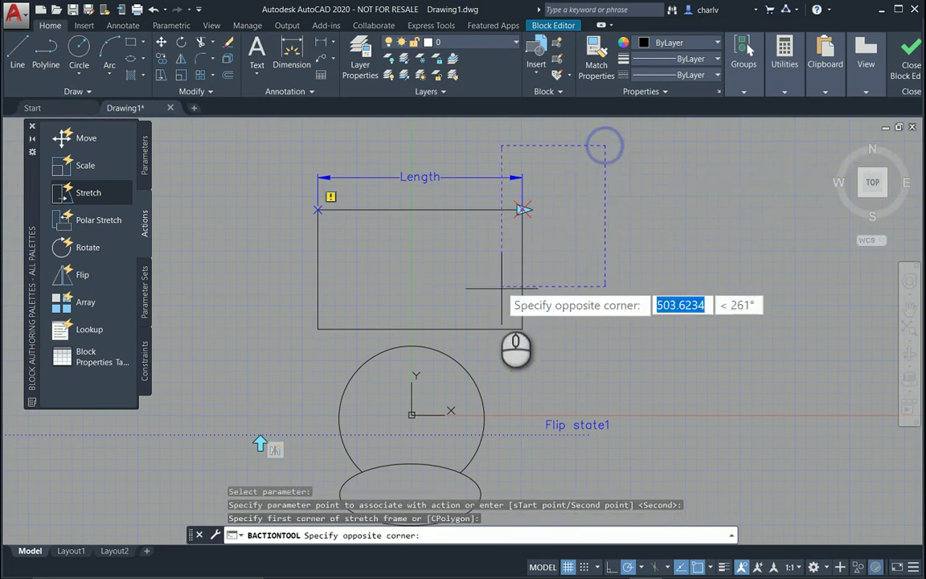
pyautogui.click(467, 354)
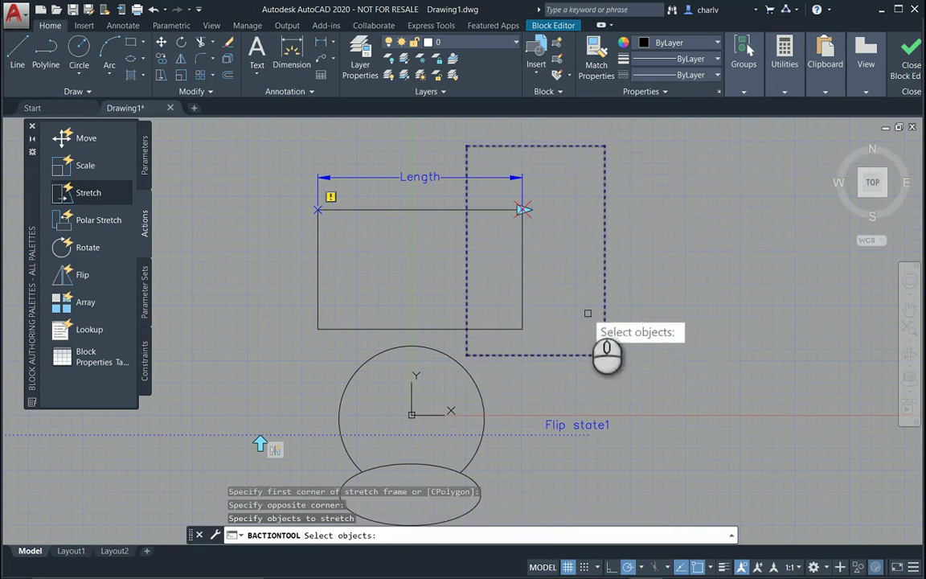
pyautogui.click(585, 153)
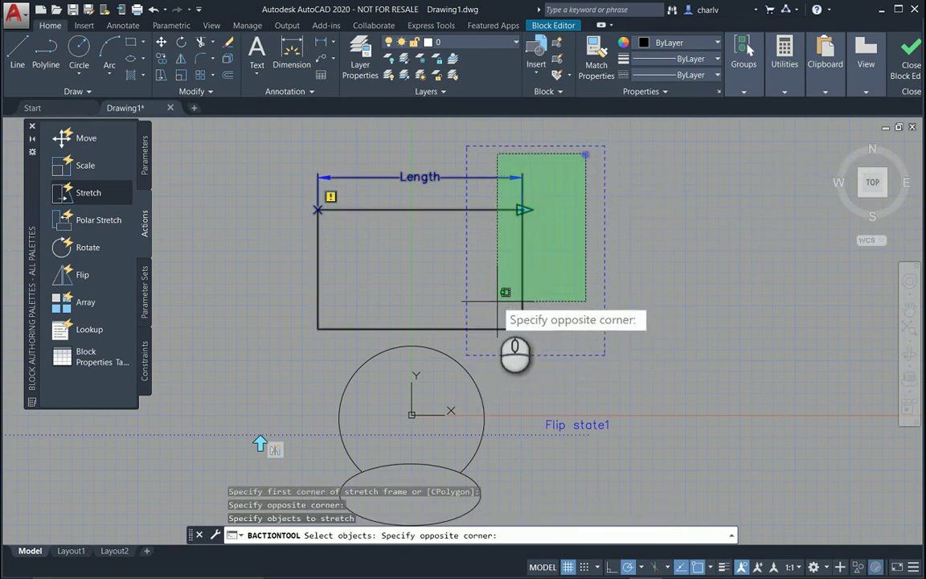
pyautogui.click(487, 342)
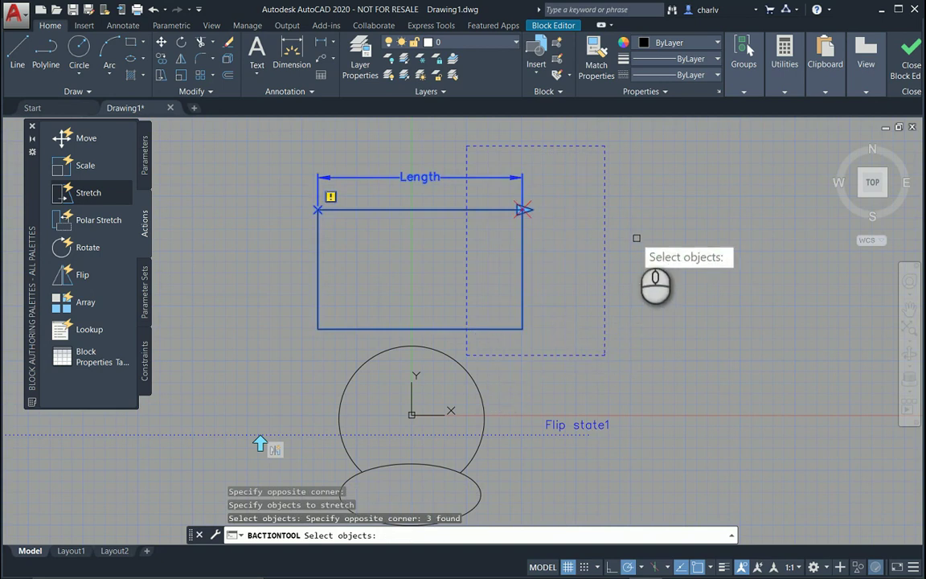
pyautogui.press('Return')
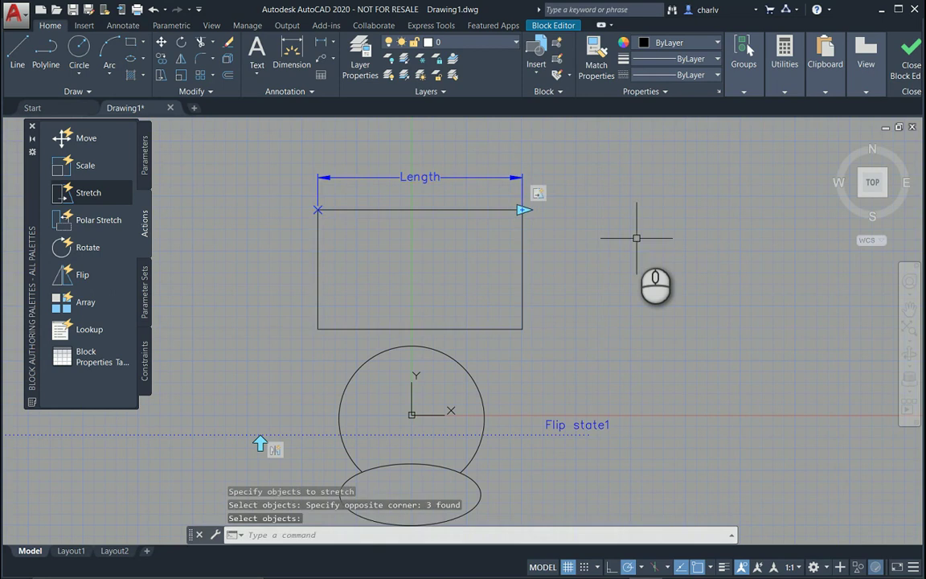
pyautogui.click(911, 64)
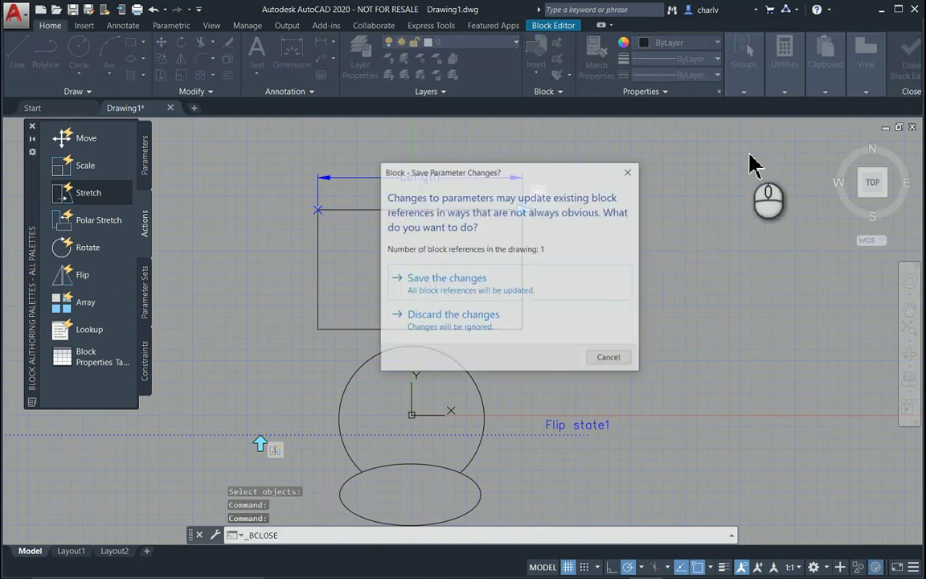
pyautogui.click(560, 290)
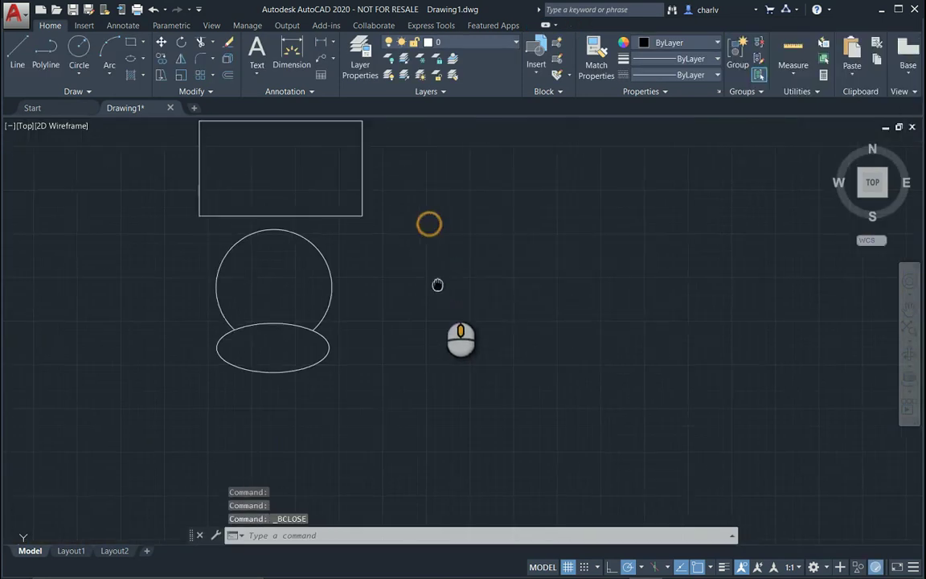
# Test the block by stretching the rectangle longer and shorter with its length grip and flipping the chair back and forth.
pyautogui.click(394, 222)
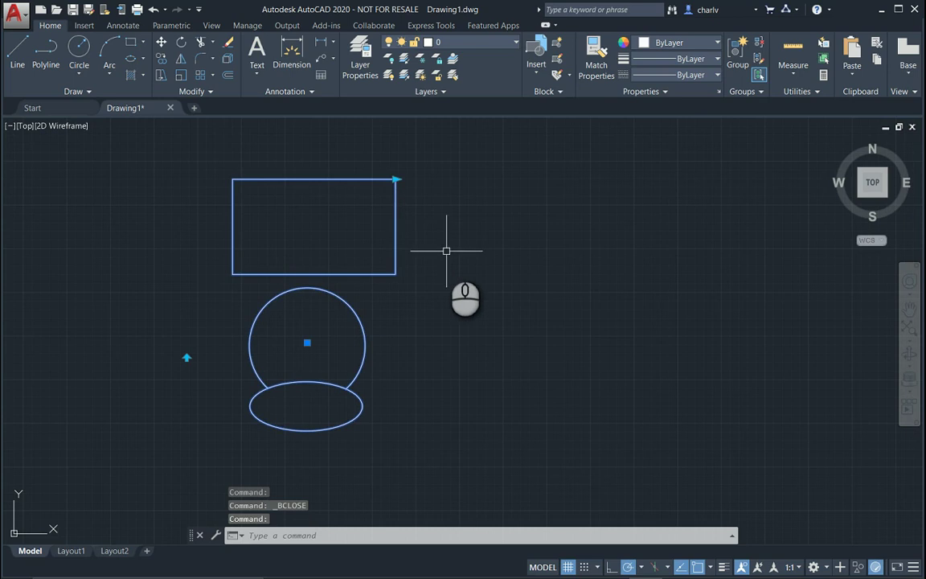
pyautogui.click(396, 179)
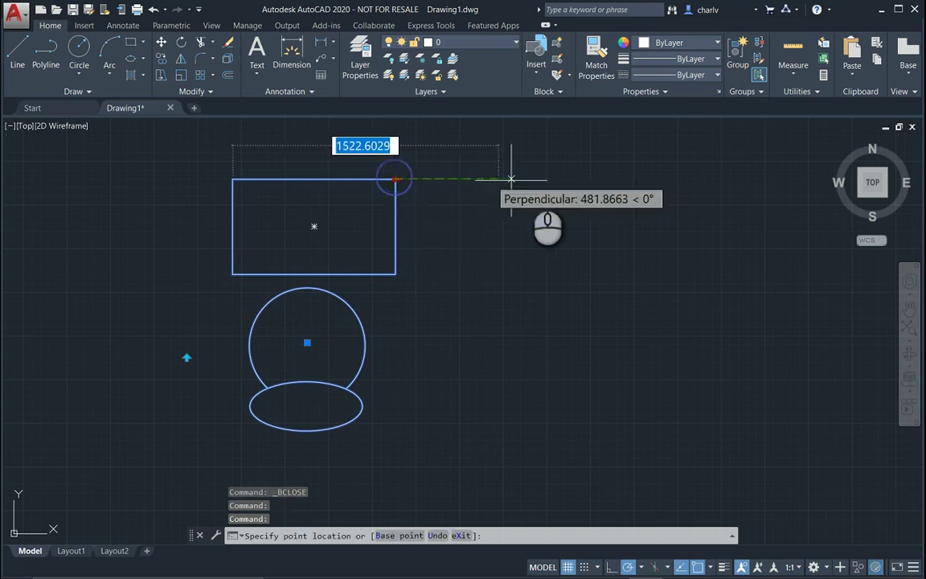
pyautogui.click(559, 179)
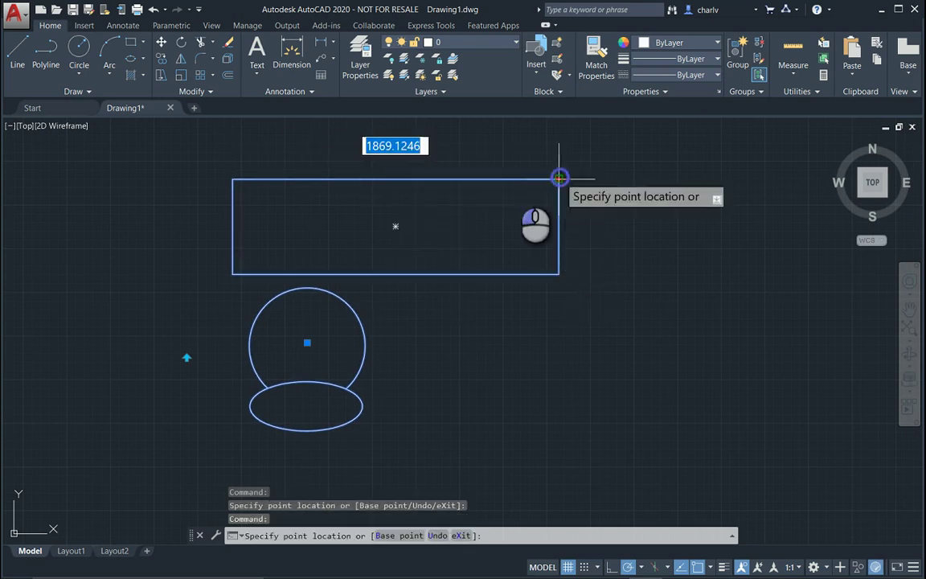
pyautogui.click(342, 182)
pyautogui.click(342, 181)
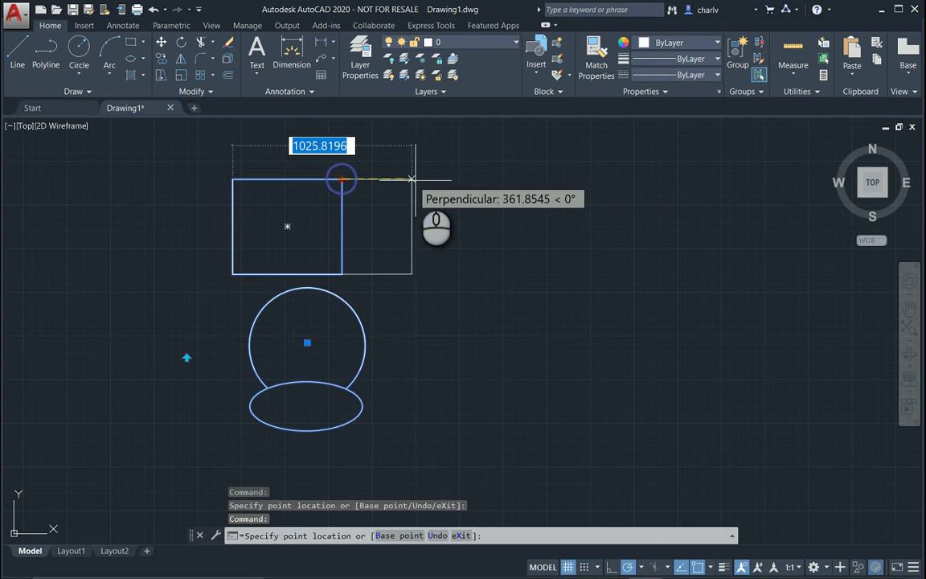
pyautogui.click(418, 180)
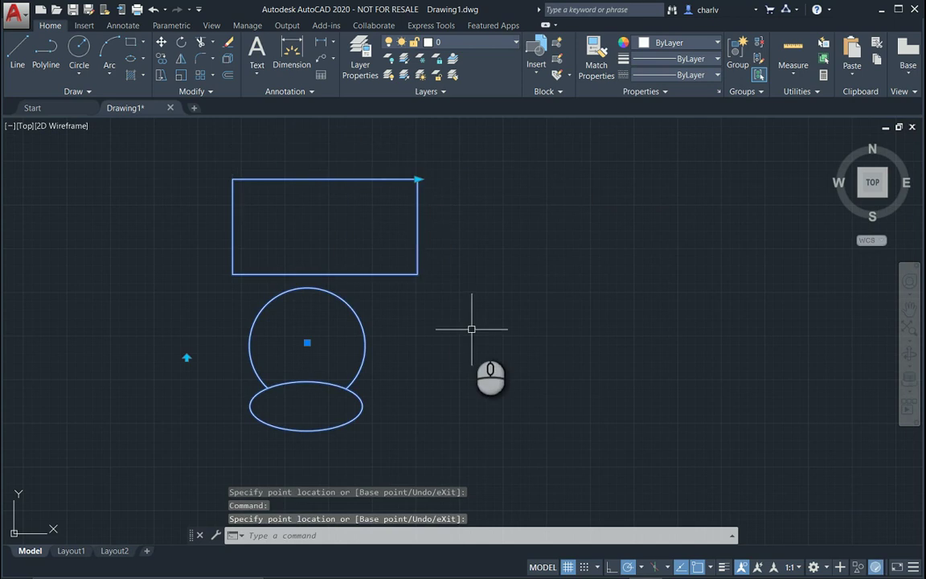
pyautogui.click(186, 358)
pyautogui.click(186, 358)
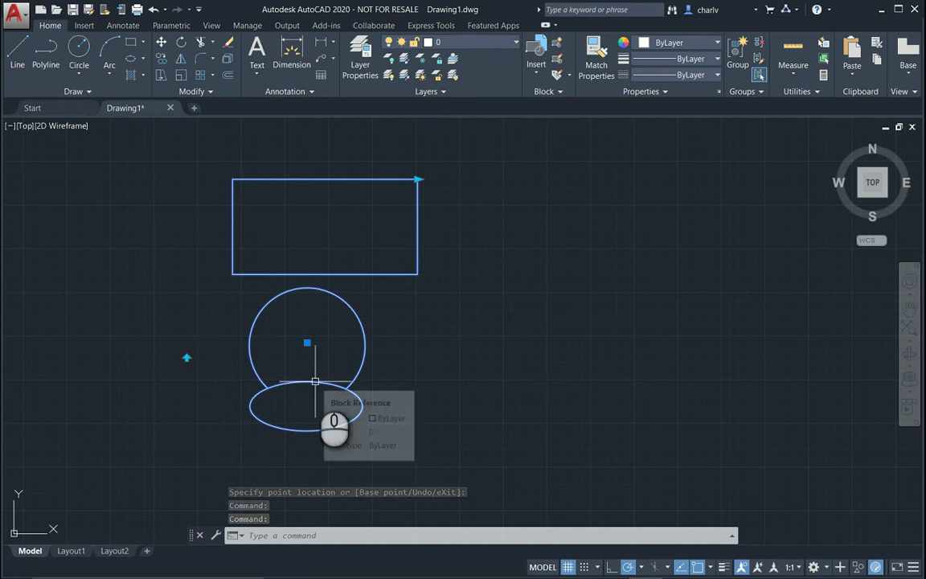
# Add the rectangle and its Length parameter to the flip action's selection set in the Block Editor, and close it saving the changes.
pyautogui.rightClick(413, 271)
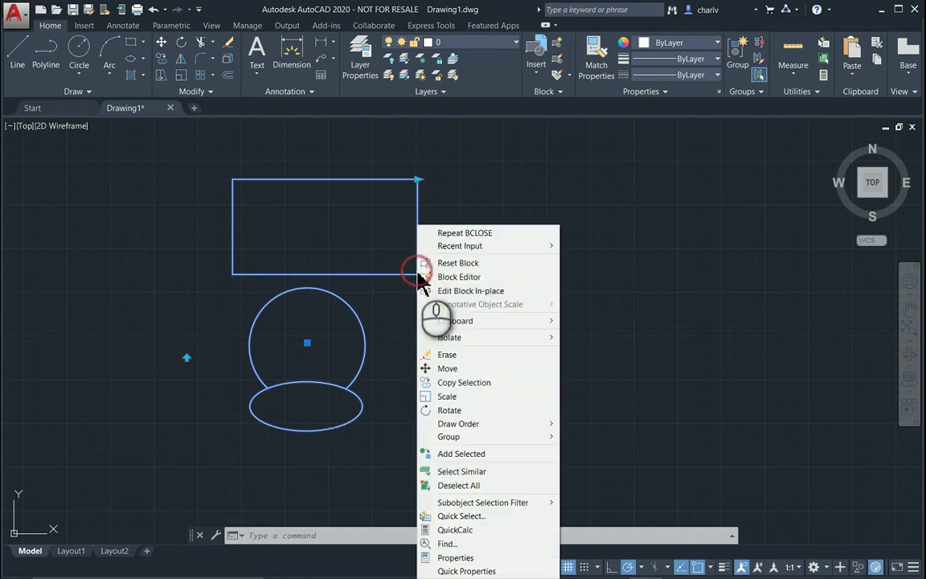
pyautogui.click(426, 275)
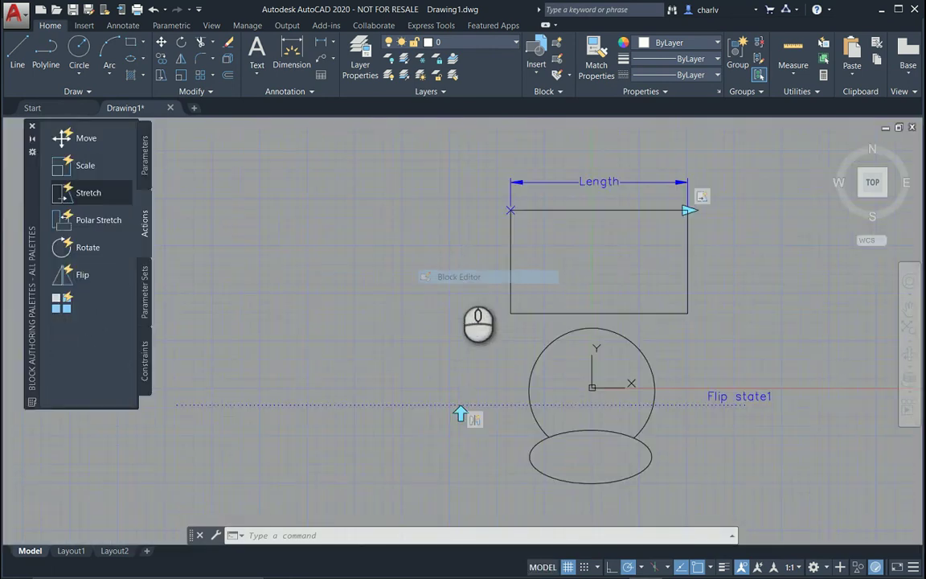
pyautogui.rightClick(423, 385)
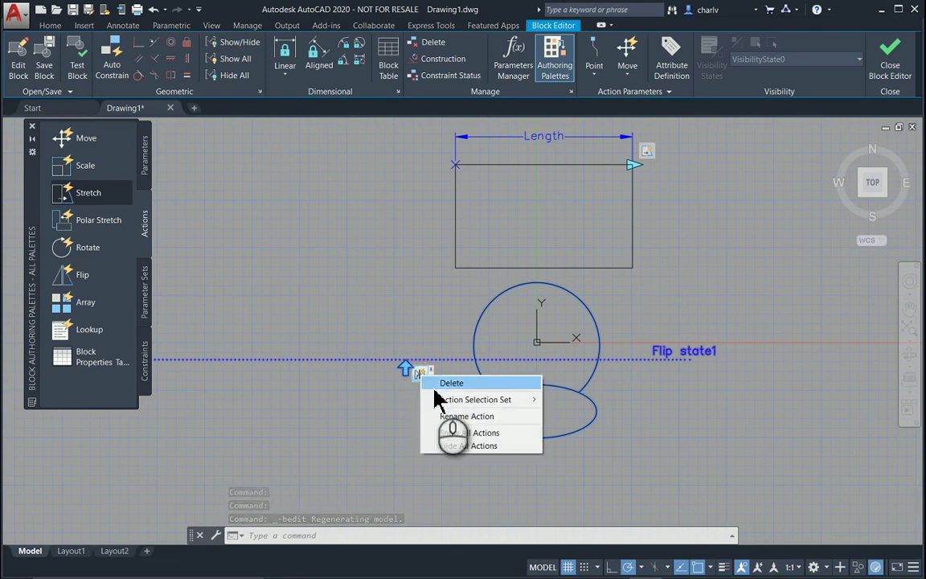
pyautogui.moveTo(441, 406)
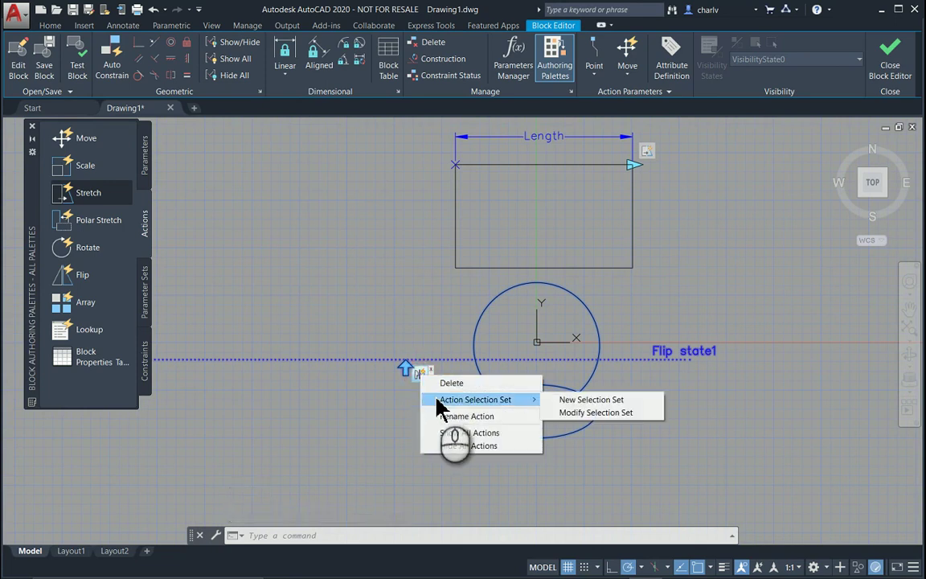
pyautogui.click(596, 412)
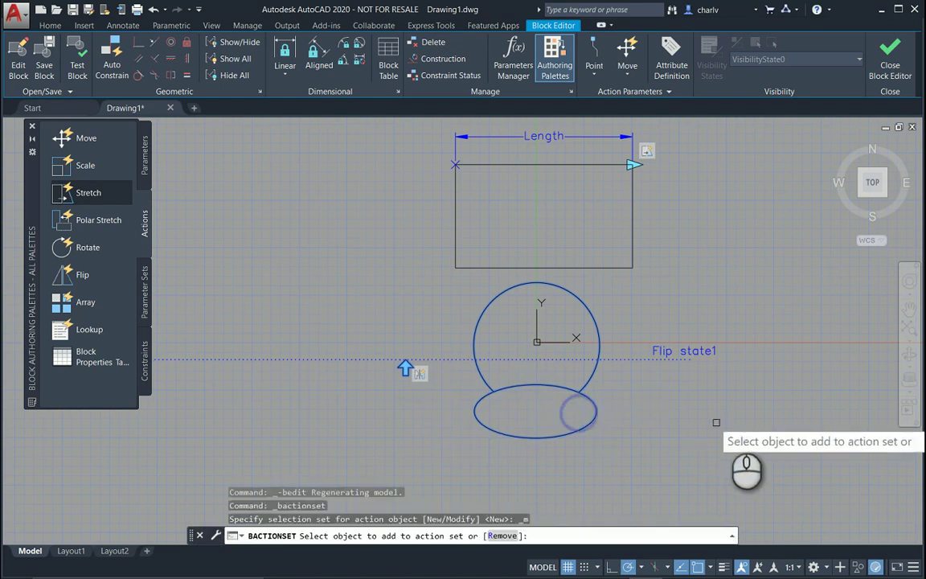
pyautogui.click(742, 423)
pyautogui.click(375, 130)
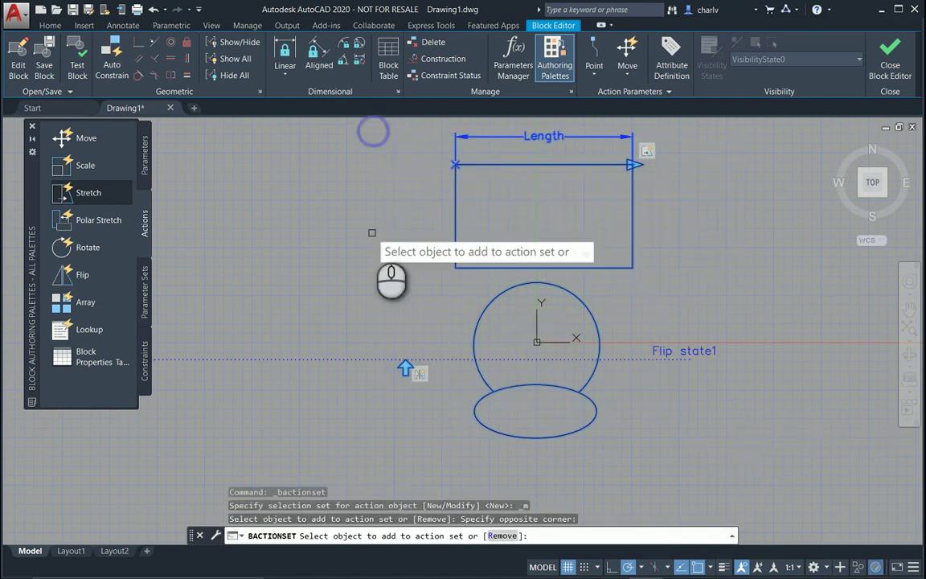
pyautogui.rightClick(371, 232)
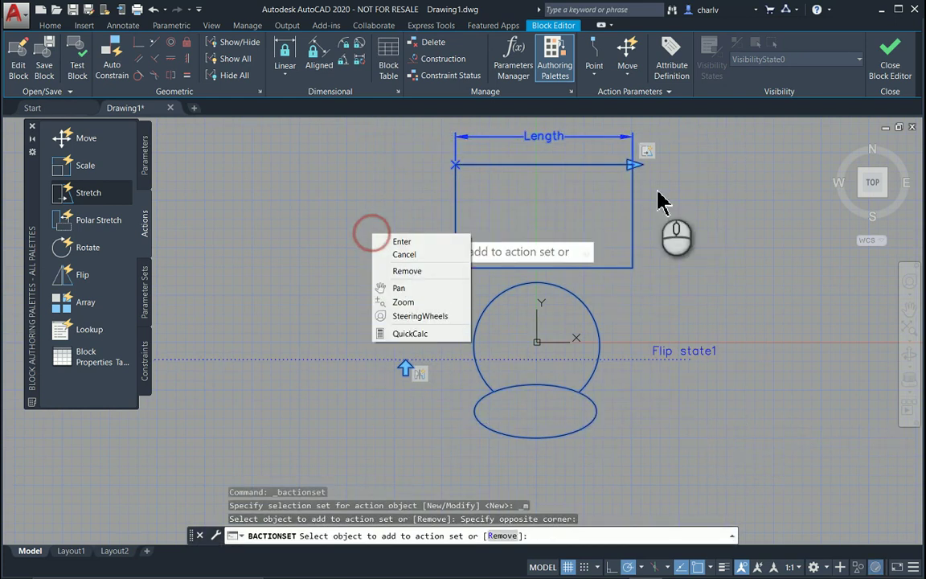
pyautogui.click(465, 239)
pyautogui.click(891, 76)
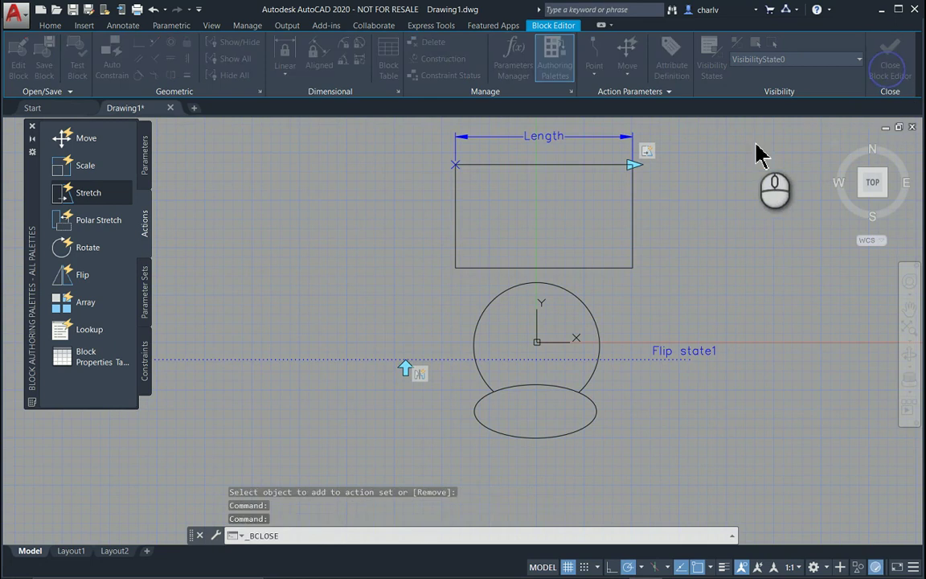
pyautogui.click(523, 279)
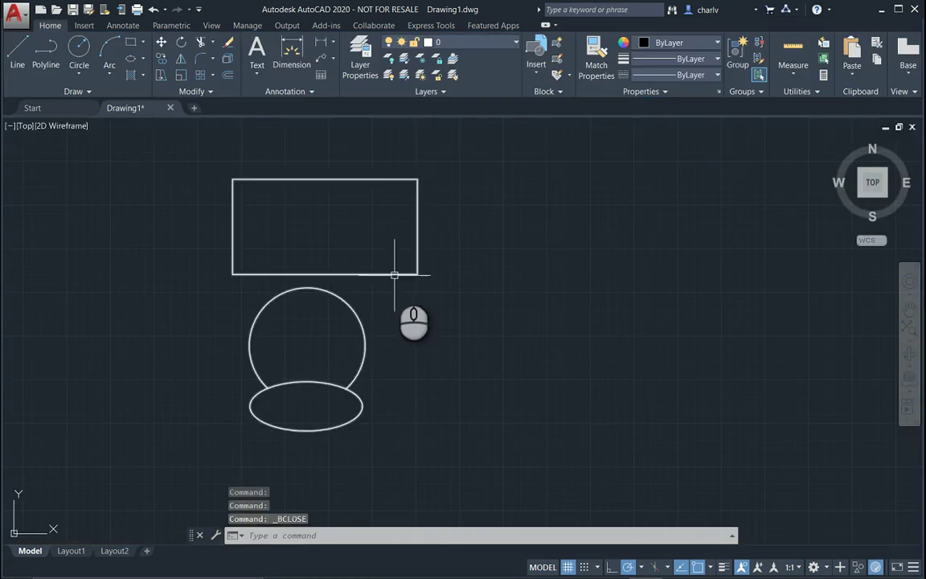
# Test the block by shortening the rectangle with its Length grip, flipping the block both ways and stretching the rectangle longer.
pyautogui.click(393, 272)
pyautogui.click(418, 179)
pyautogui.click(375, 178)
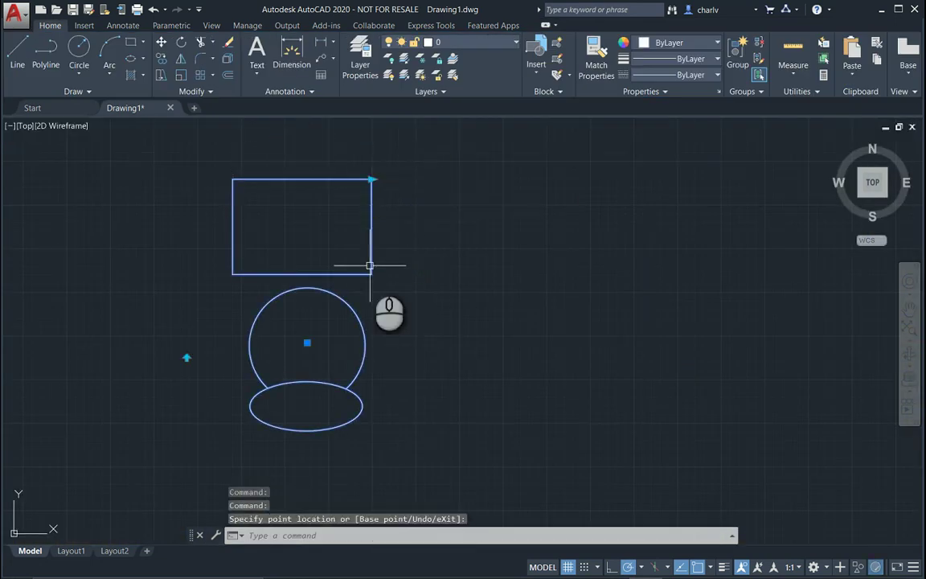
pyautogui.click(186, 358)
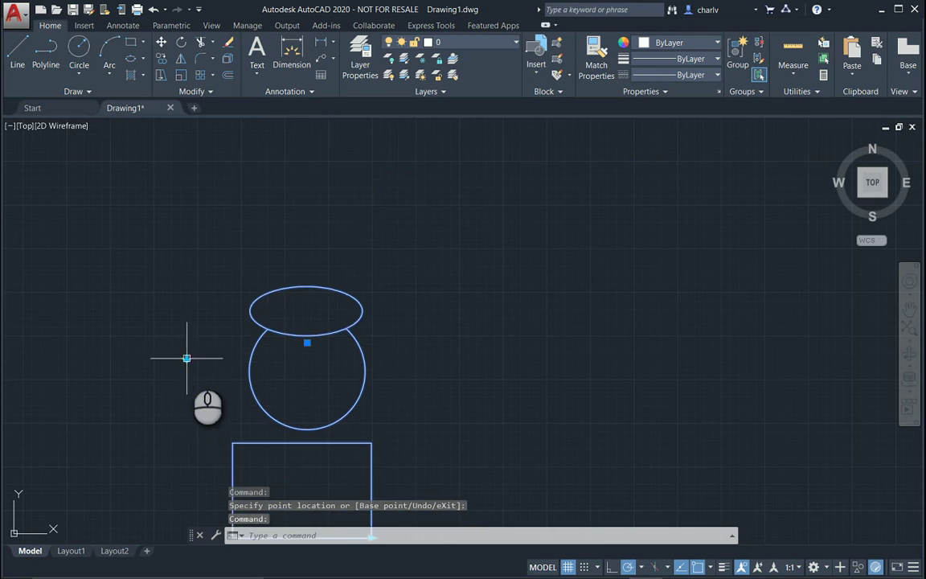
pyautogui.click(187, 358)
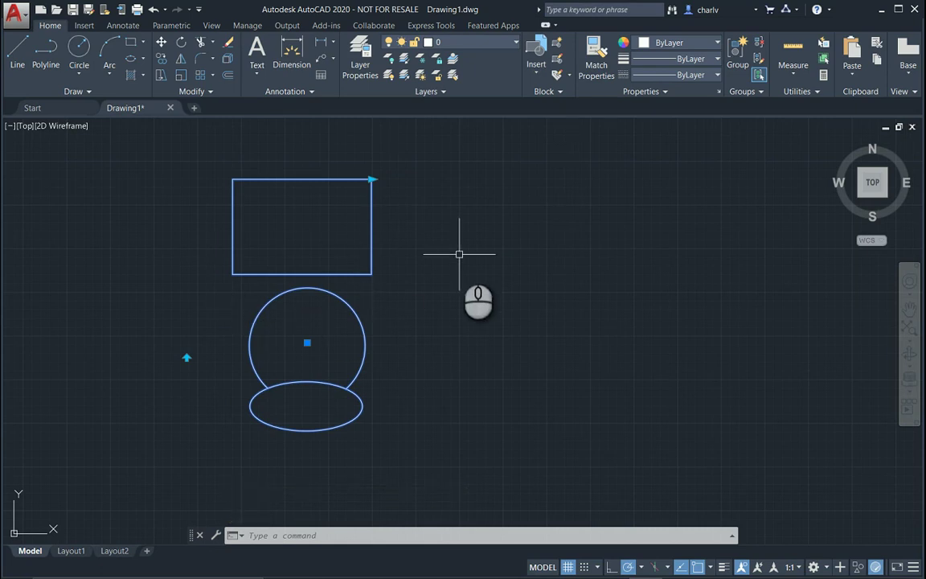
pyautogui.click(372, 180)
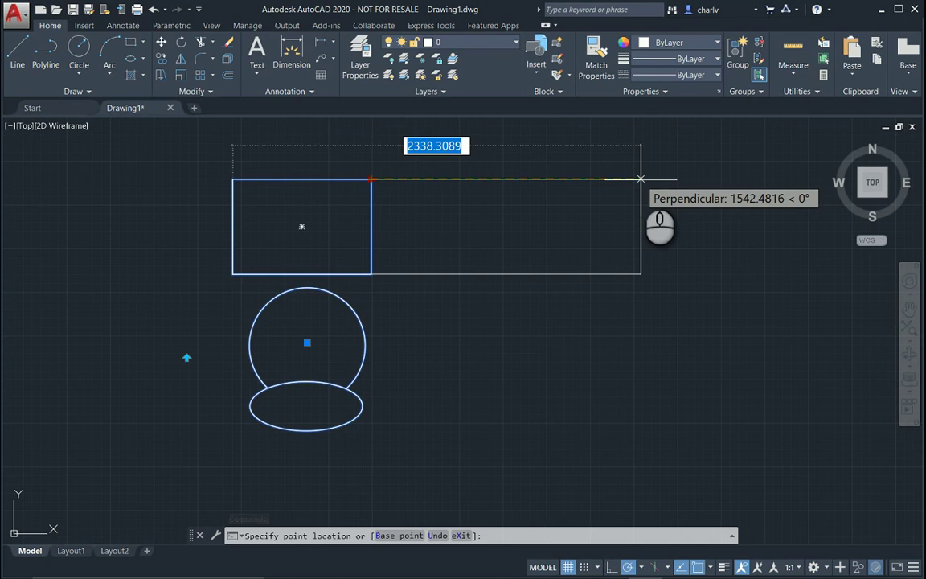
pyautogui.click(409, 179)
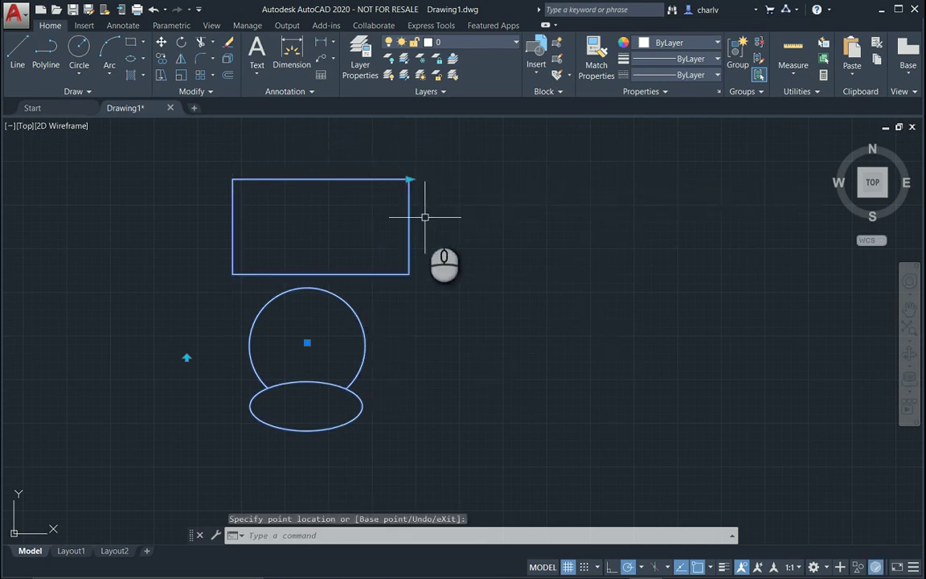
# Add an Array action with a 900 column distance to the Length parameter, selecting the chair shapes and flip parameter, and save the block.
pyautogui.rightClick(424, 215)
pyautogui.click(455, 270)
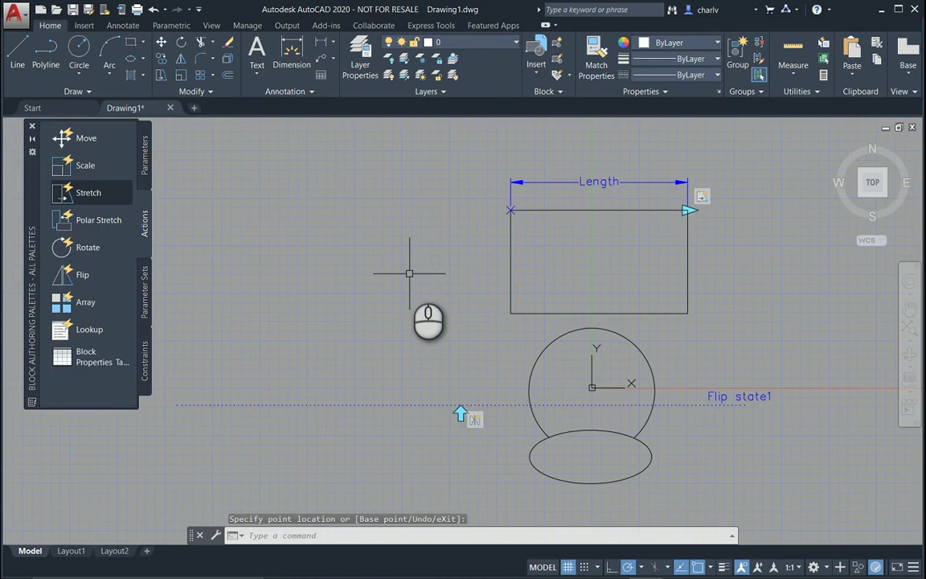
pyautogui.moveTo(418, 271); pyautogui.dragTo(227, 233, button='middle')
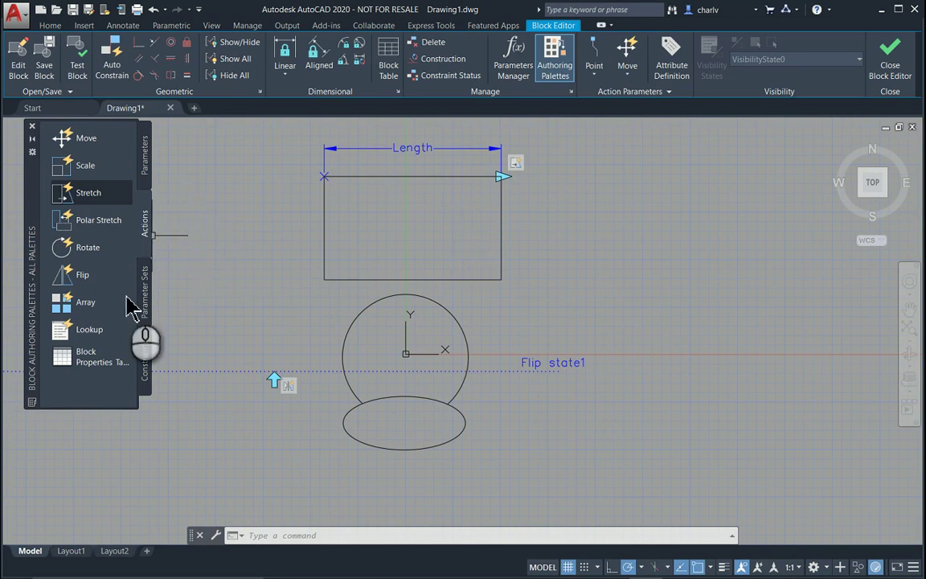
pyautogui.click(122, 310)
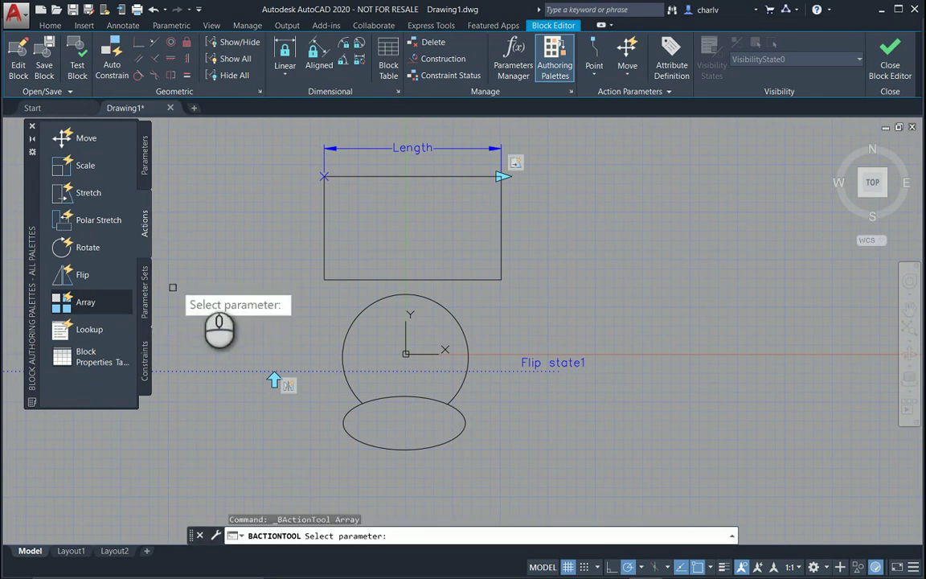
pyautogui.click(402, 148)
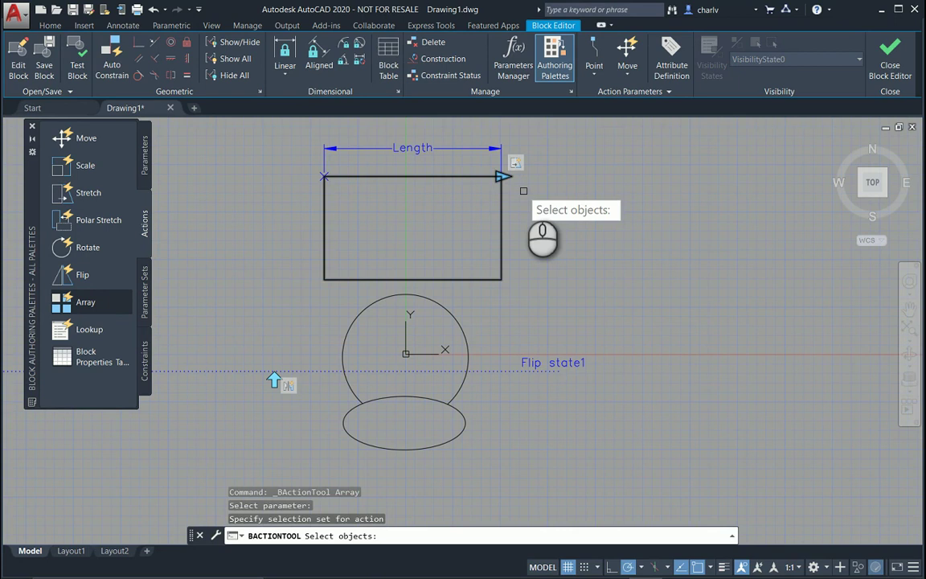
pyautogui.click(481, 322)
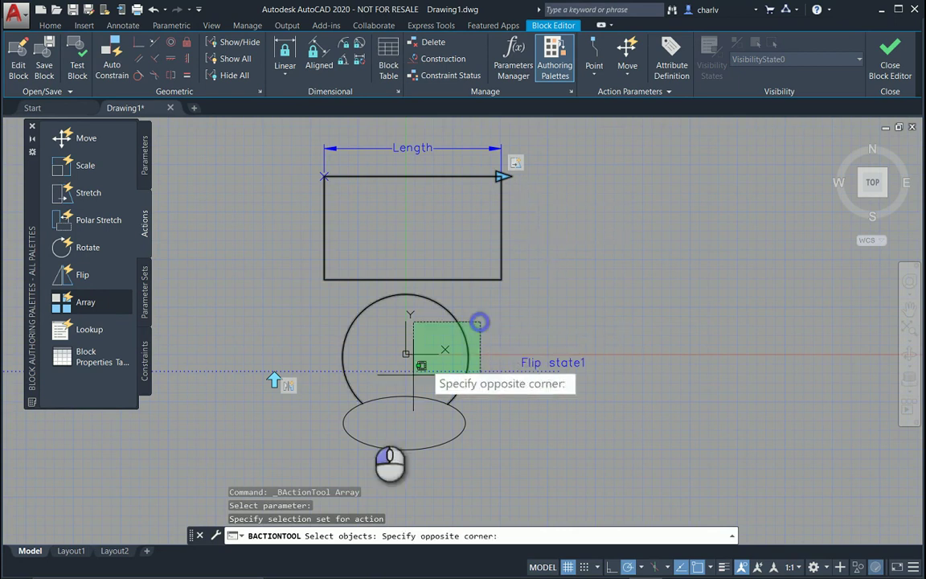
pyautogui.click(350, 456)
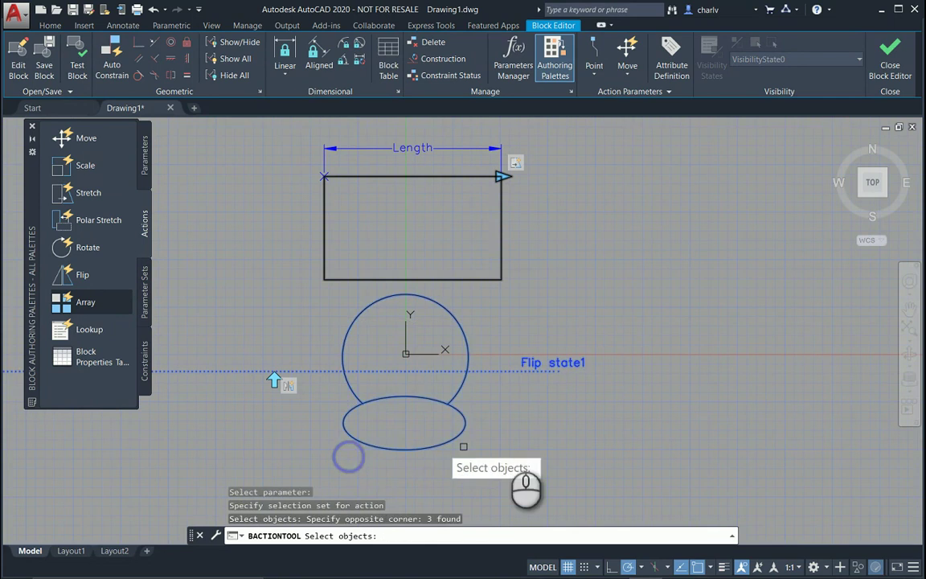
pyautogui.rightClick(523, 407)
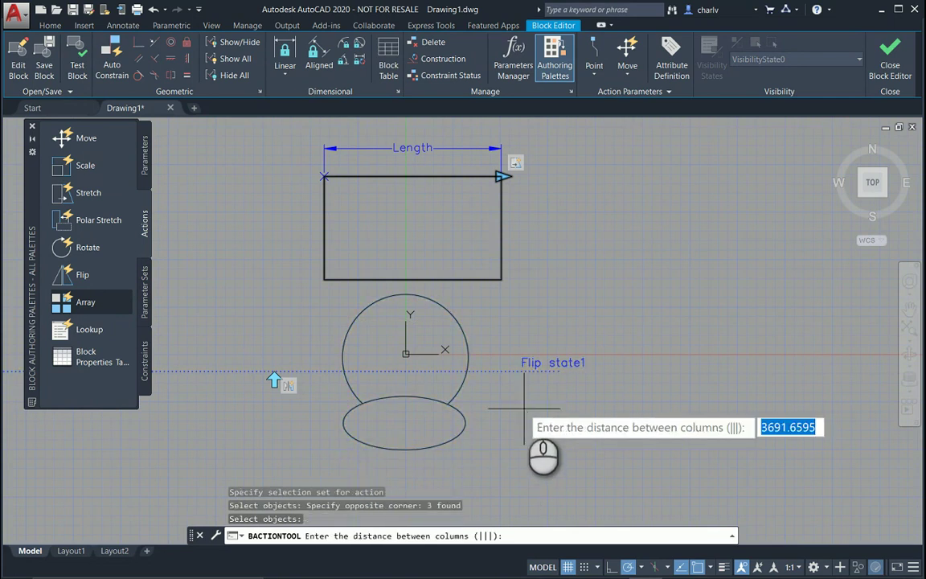
pyautogui.click(403, 422)
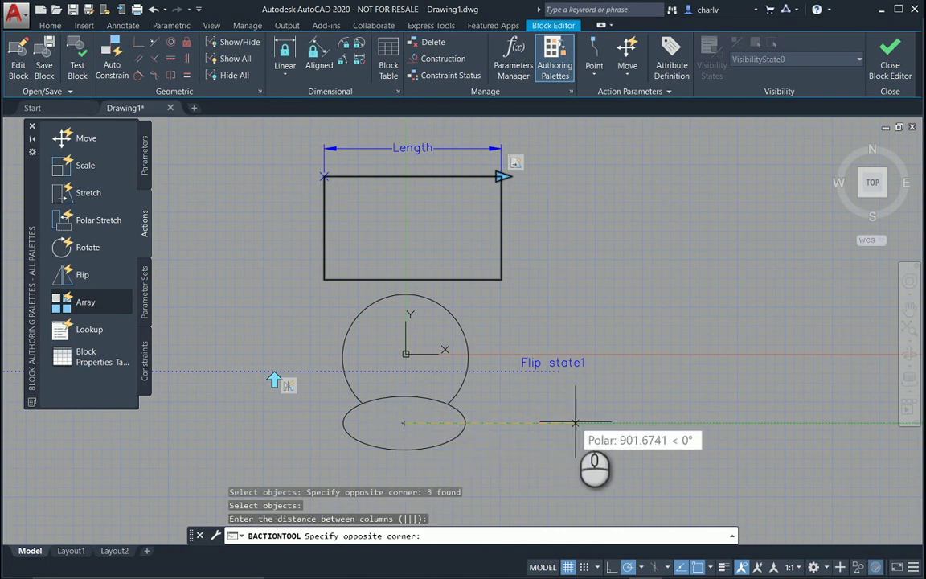
pyautogui.write('900')
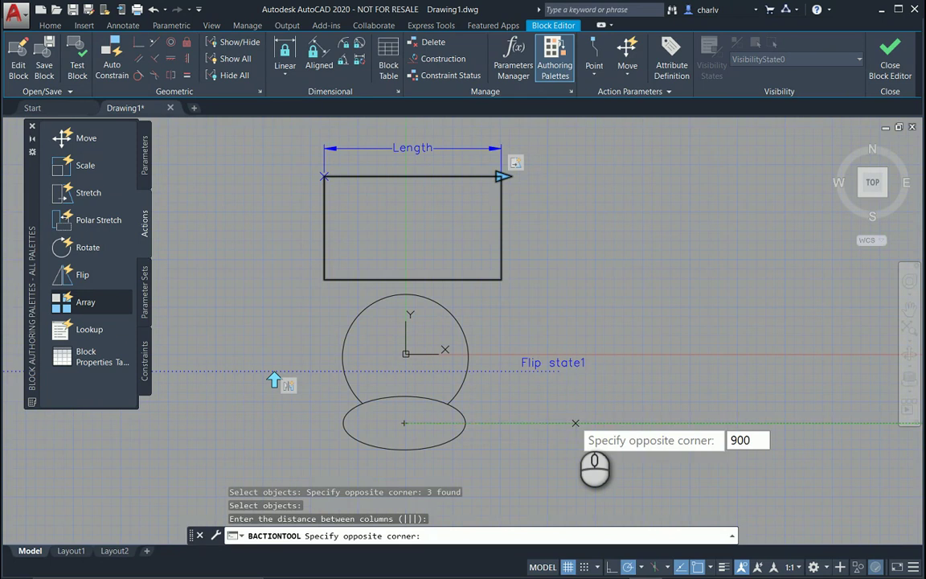
pyautogui.press('Return')
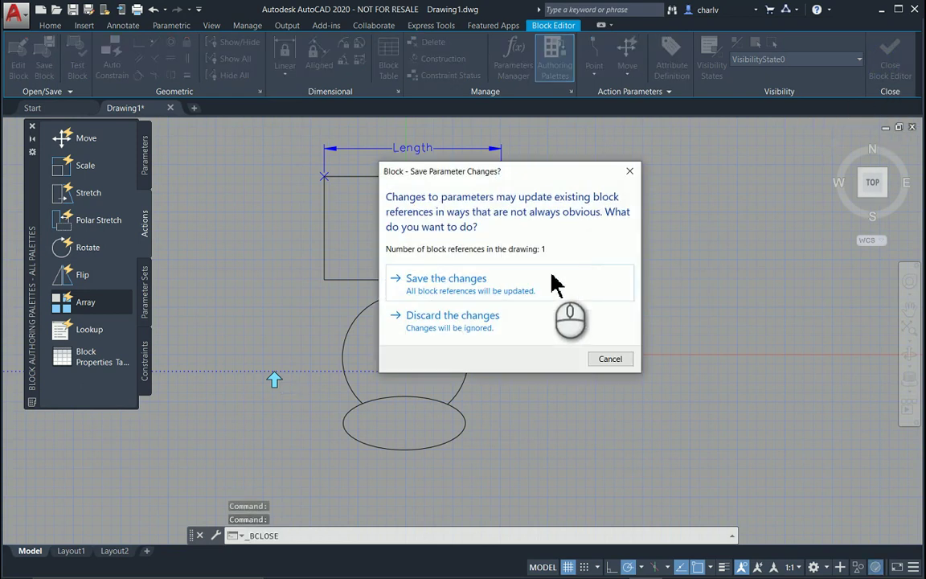
pyautogui.click(551, 279)
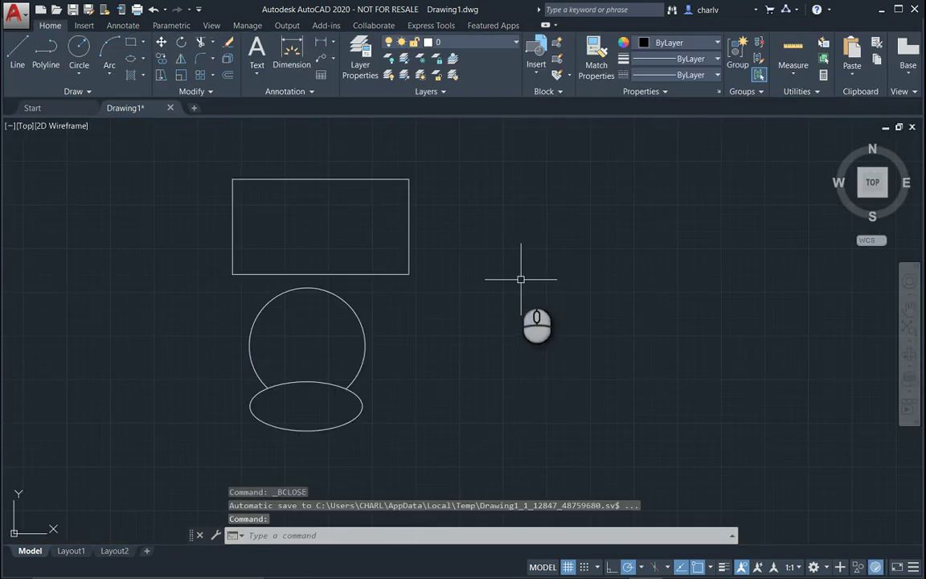
# Test the chair array by stretching the rectangle to fit three and four chairs, shortening it to one chair each time.
pyautogui.click(410, 239)
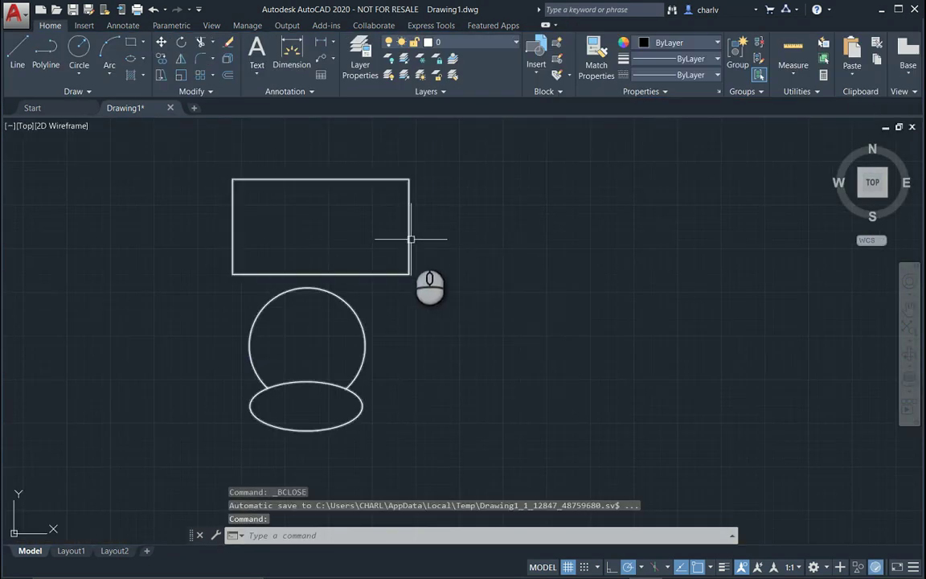
pyautogui.click(410, 179)
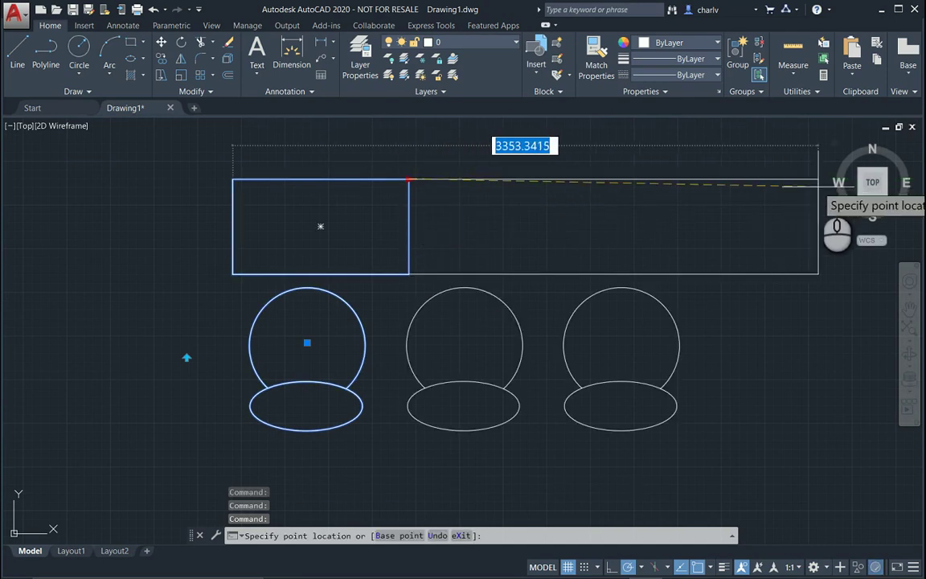
pyautogui.click(761, 179)
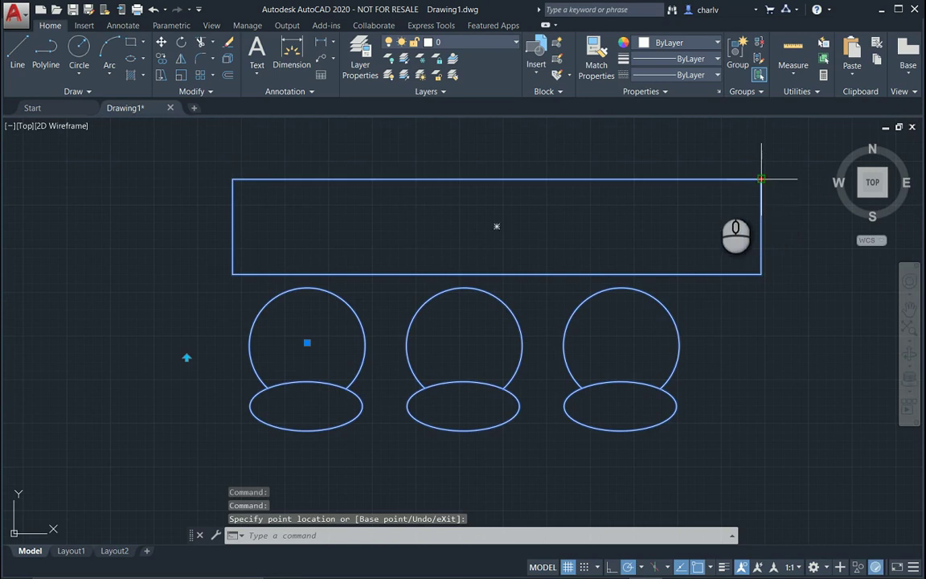
pyautogui.click(760, 179)
pyautogui.click(438, 181)
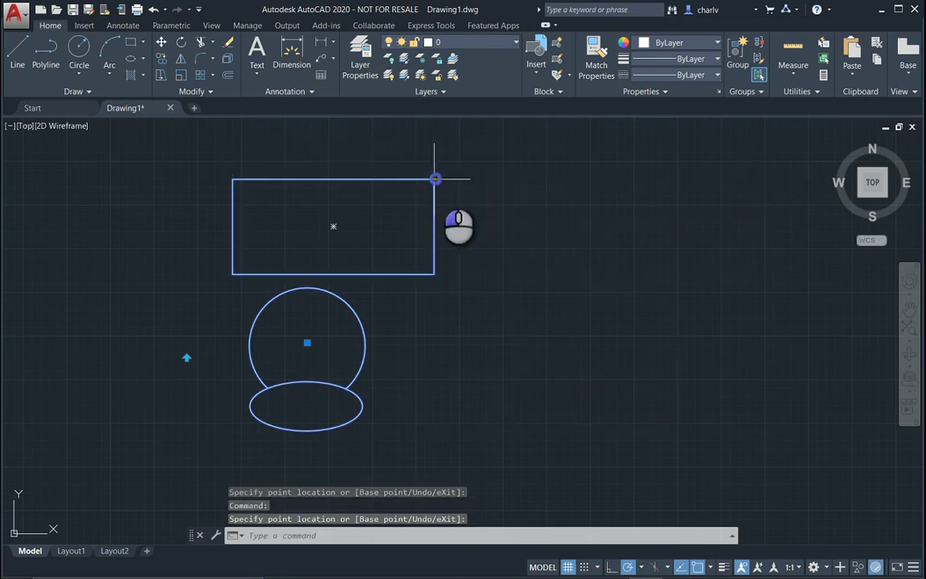
pyautogui.click(434, 179)
pyautogui.moveTo(767, 180); pyautogui.dragTo(659, 187, button='middle')
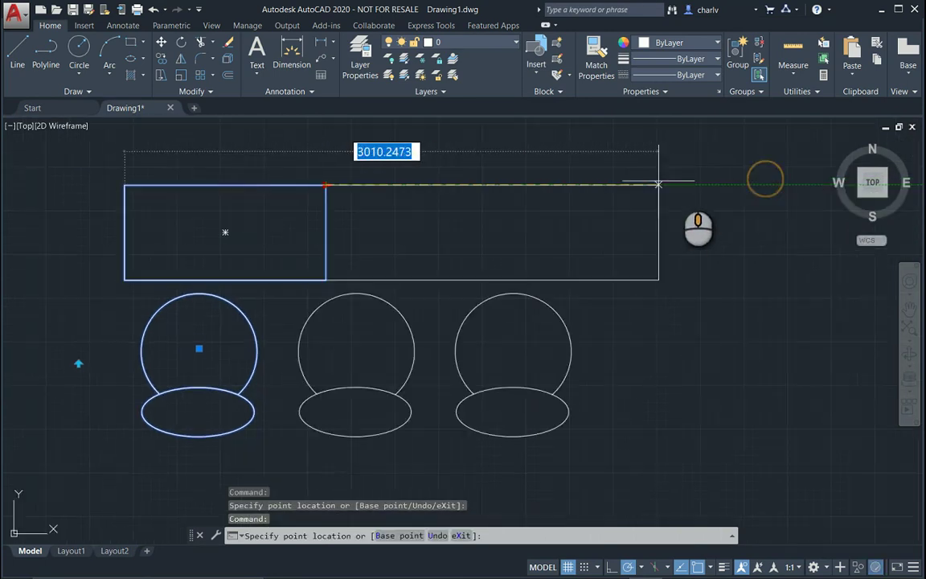
pyautogui.click(758, 184)
pyautogui.click(758, 185)
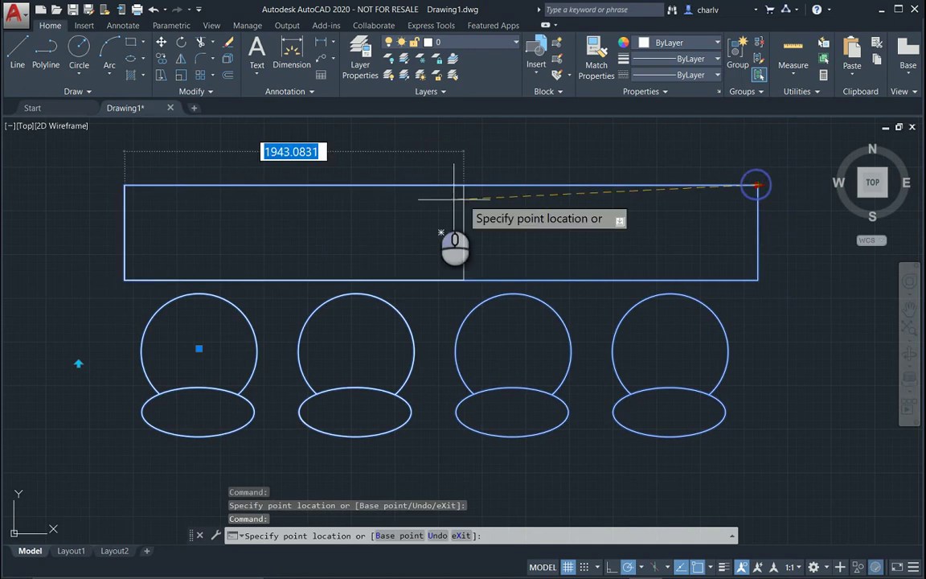
pyautogui.click(293, 200)
pyautogui.moveTo(337, 232); pyautogui.dragTo(596, 244, button='middle')
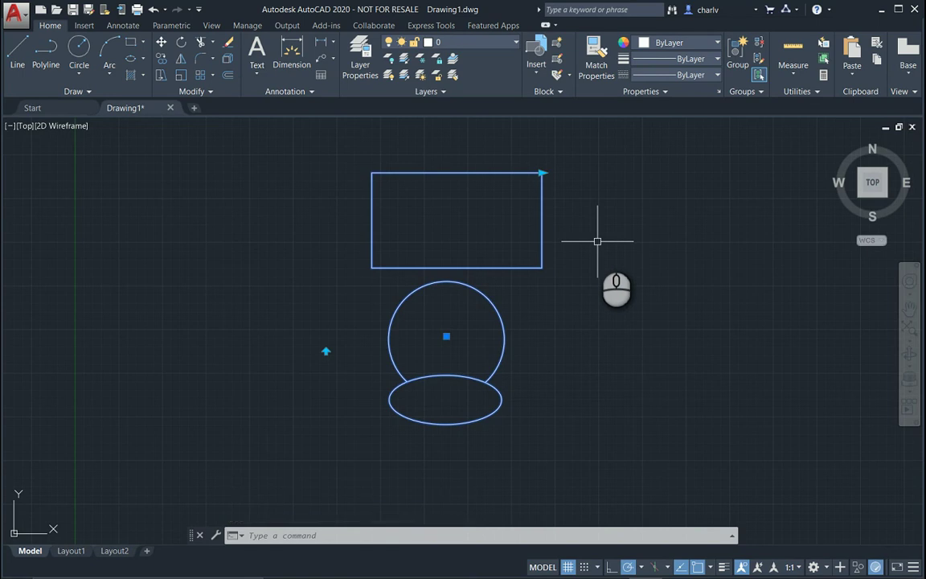
pyautogui.press('Escape')
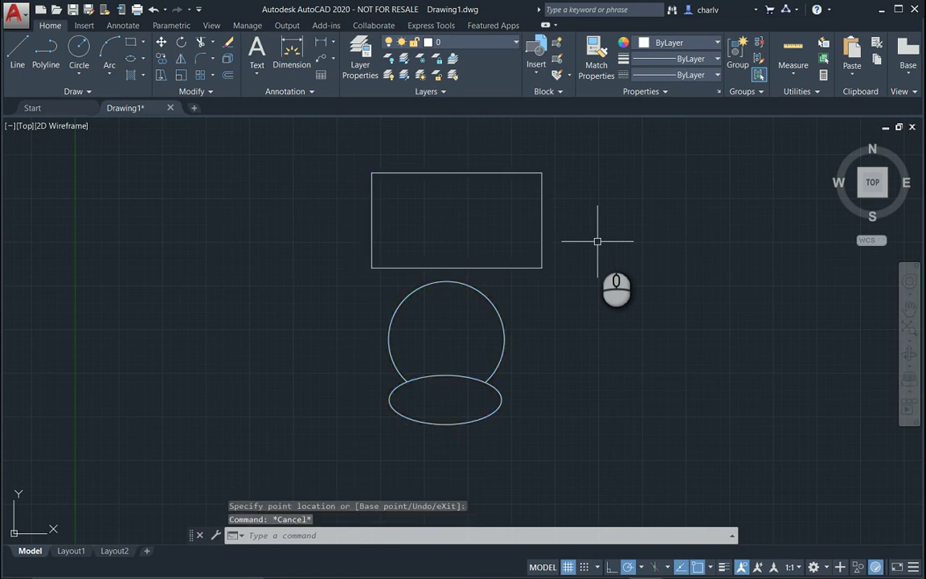
# Open the chair-and-desk block in the Block Editor and place a Visibility parameter to the upper left of the rectangle.
pyautogui.click(542, 226)
pyautogui.rightClick(543, 228)
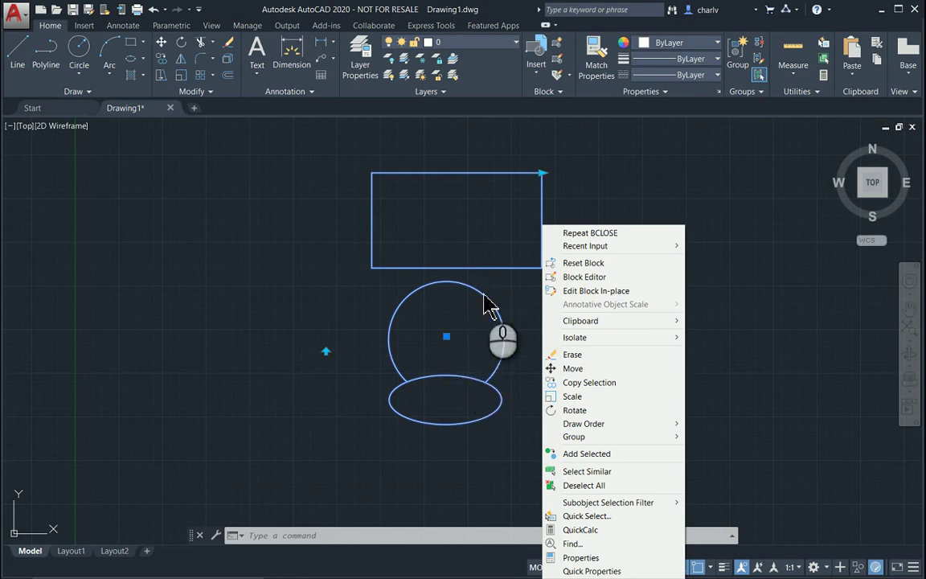
pyautogui.click(595, 276)
pyautogui.moveTo(618, 262); pyautogui.dragTo(598, 252, button='middle')
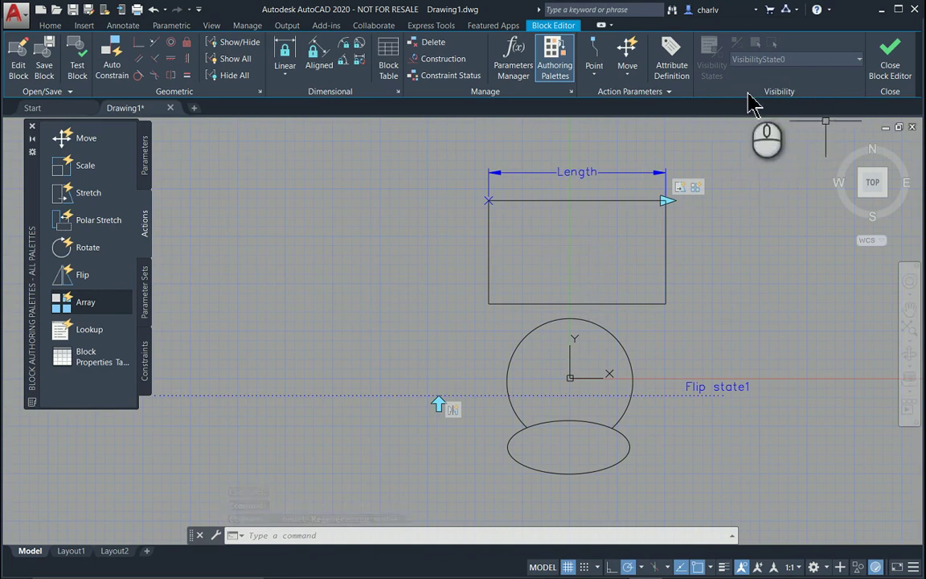
pyautogui.click(145, 167)
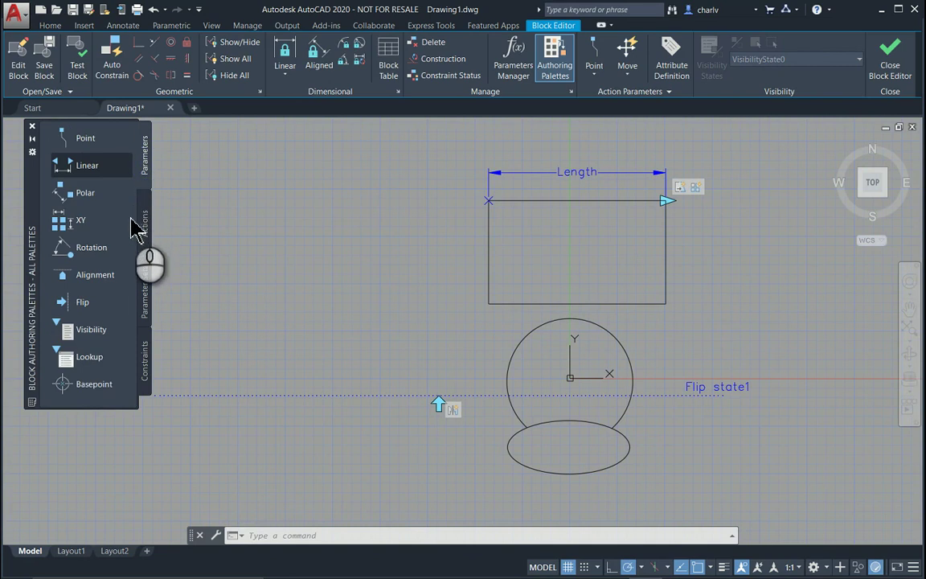
pyautogui.click(85, 334)
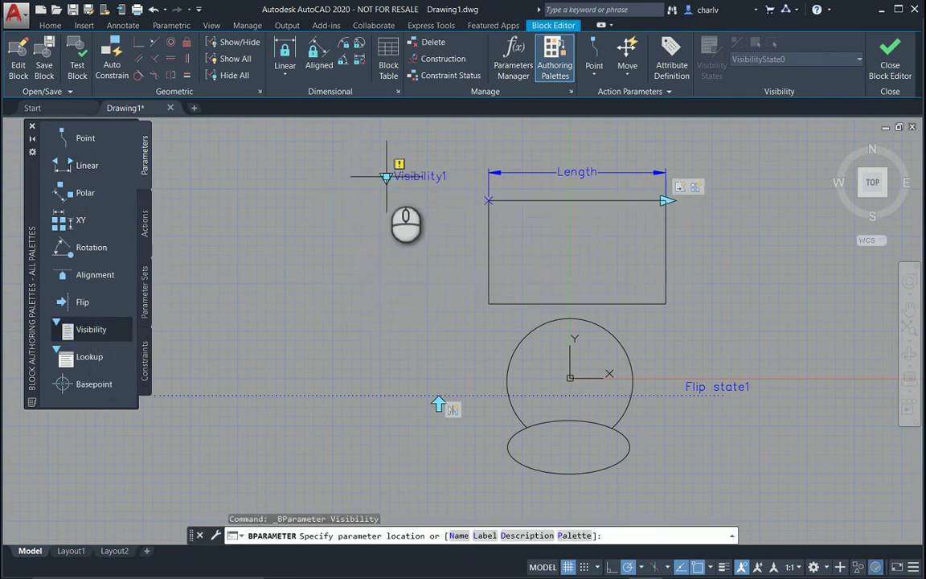
pyautogui.click(386, 175)
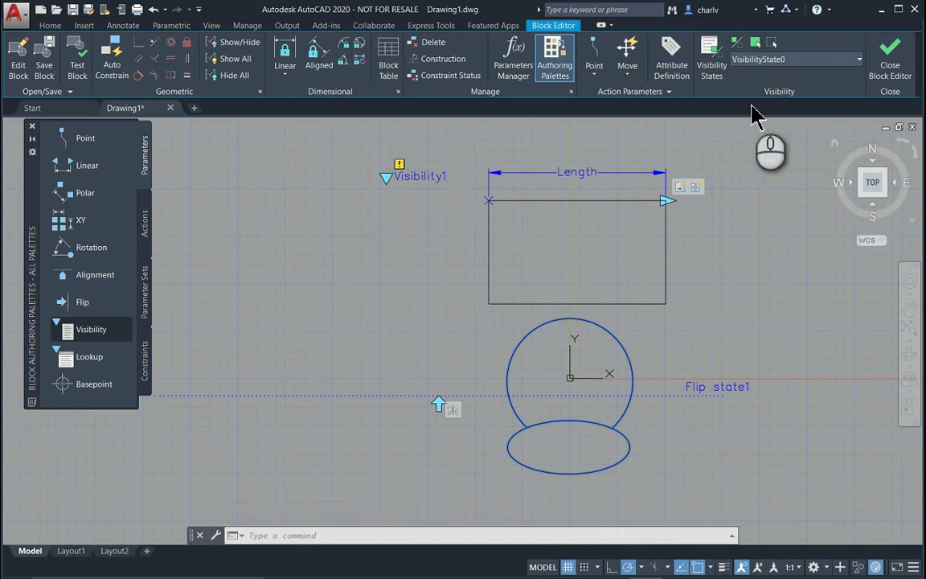
# Rename the block's default visibility state to Both Displayed.
pyautogui.click(712, 71)
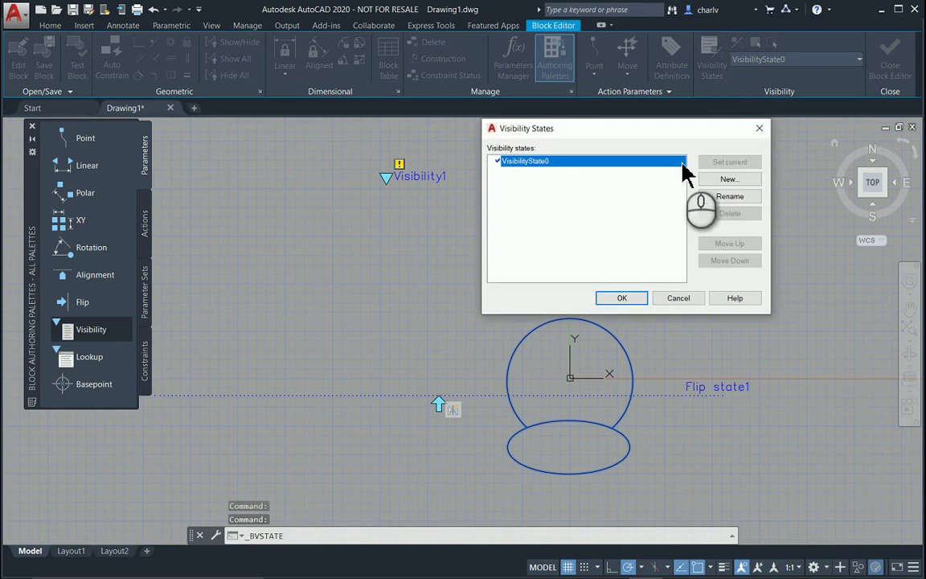
pyautogui.click(727, 198)
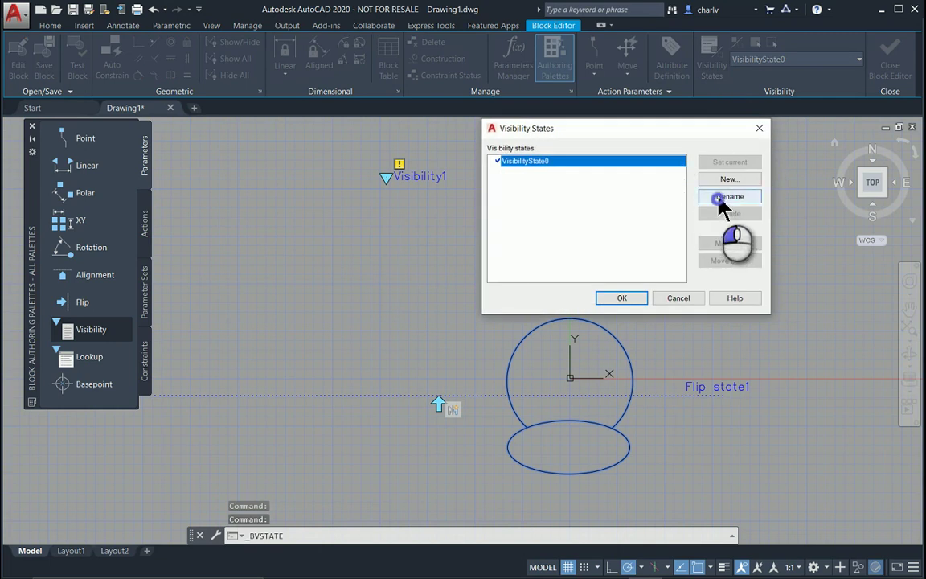
pyautogui.click(661, 201)
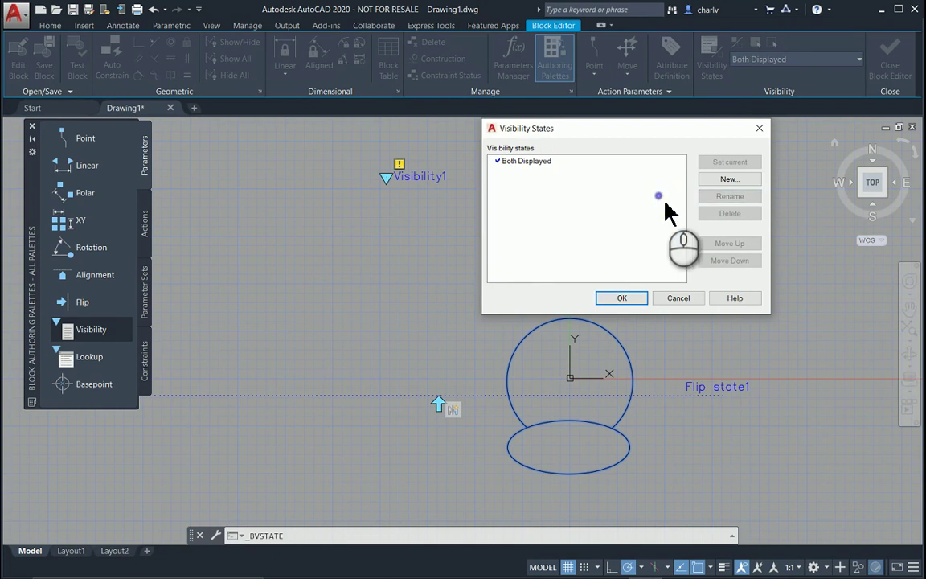
# Add the visibility states Only Chair and Only Desk, leaving existing objects' visibility unchanged, and make Both Displayed the current state.
pyautogui.click(715, 179)
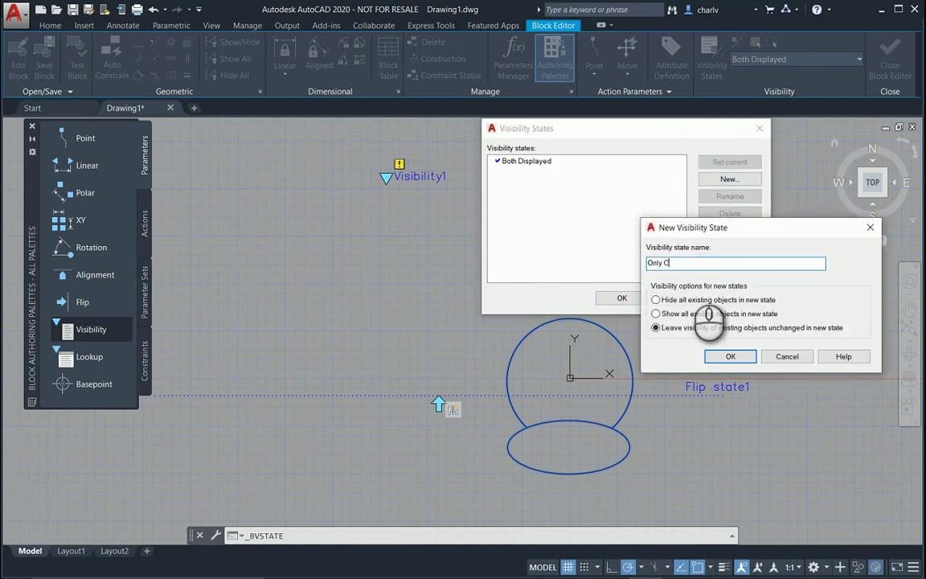
pyautogui.click(730, 356)
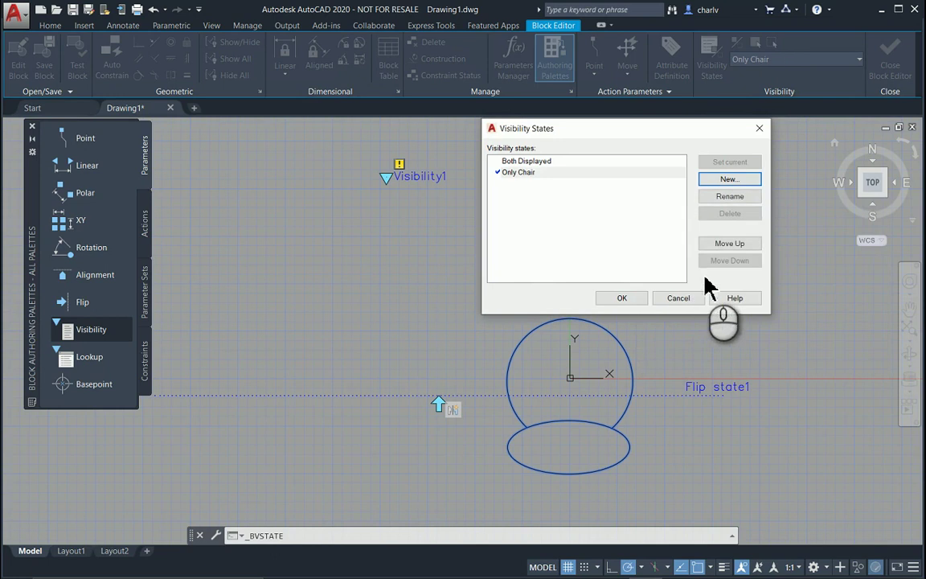
pyautogui.click(729, 179)
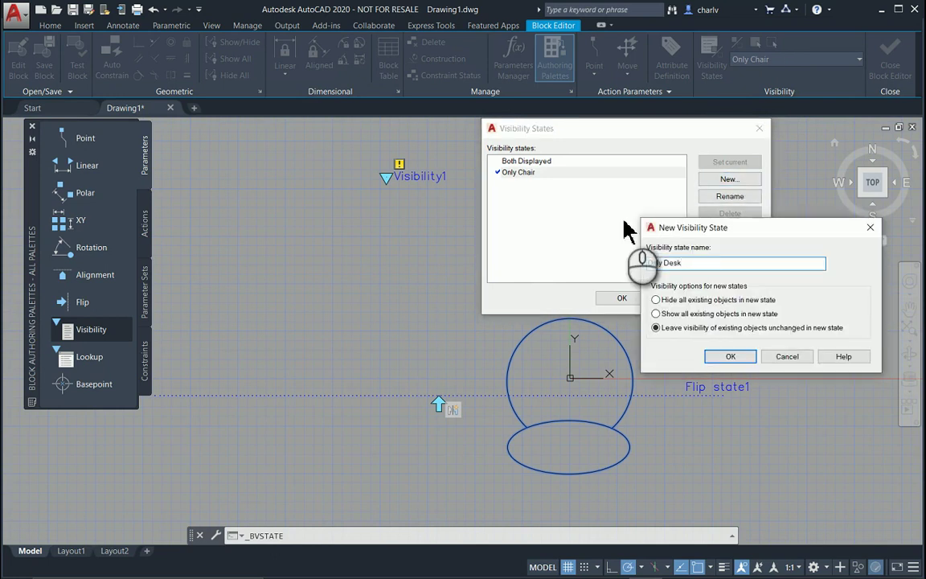
pyautogui.click(731, 356)
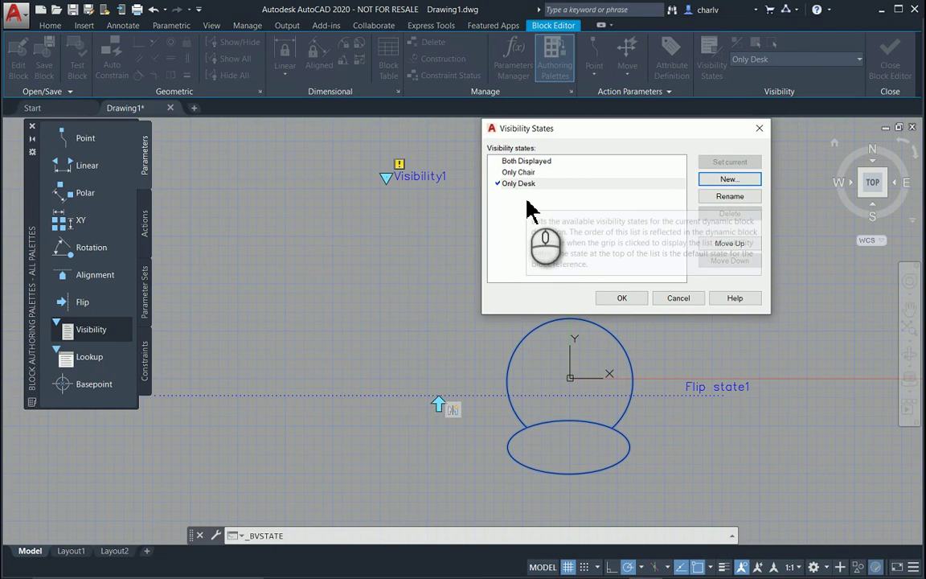
pyautogui.click(533, 160)
pyautogui.doubleClick(542, 161)
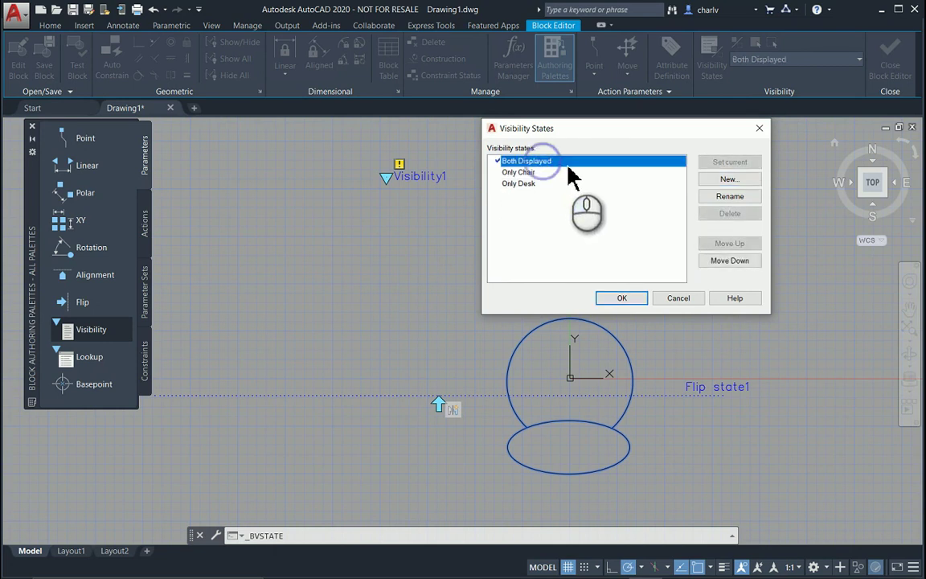
pyautogui.click(614, 299)
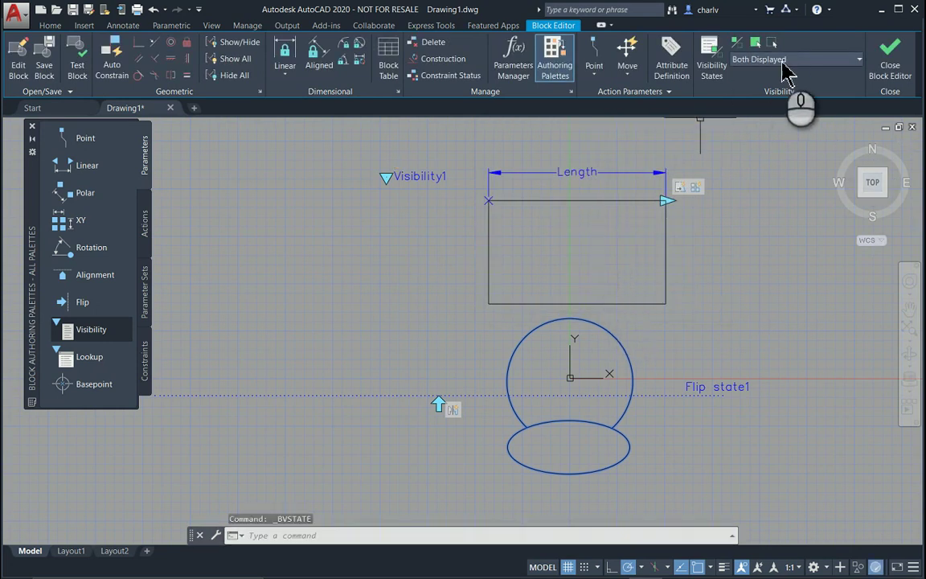
# In the Only Chair visibility state, make the rectangle and its Length parameter invisible.
pyautogui.click(790, 61)
pyautogui.click(769, 90)
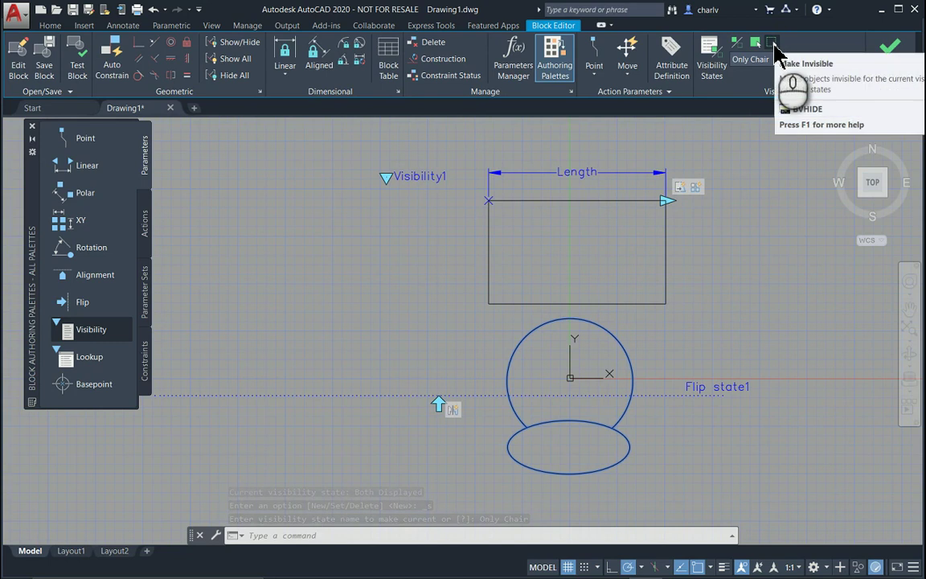
pyautogui.click(776, 55)
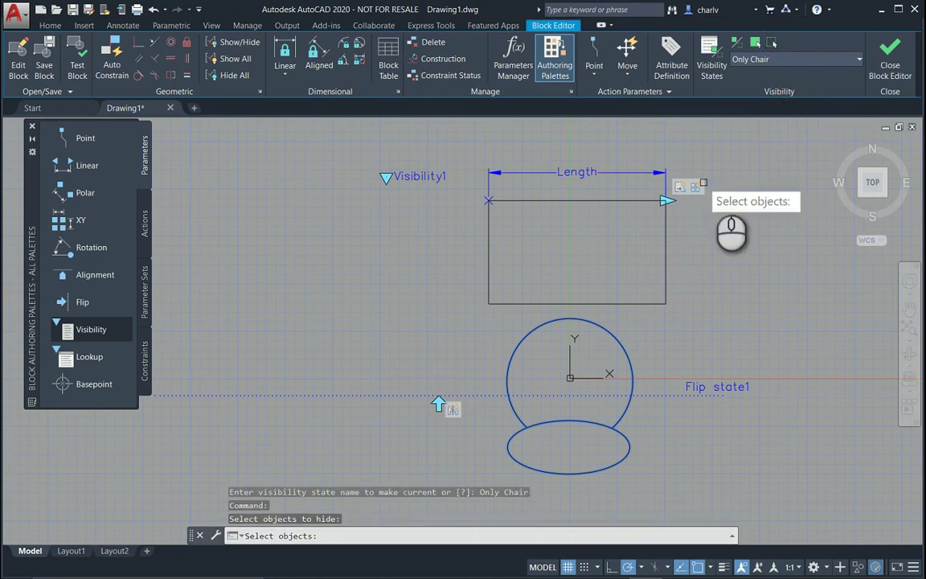
pyautogui.click(725, 169)
pyautogui.click(463, 312)
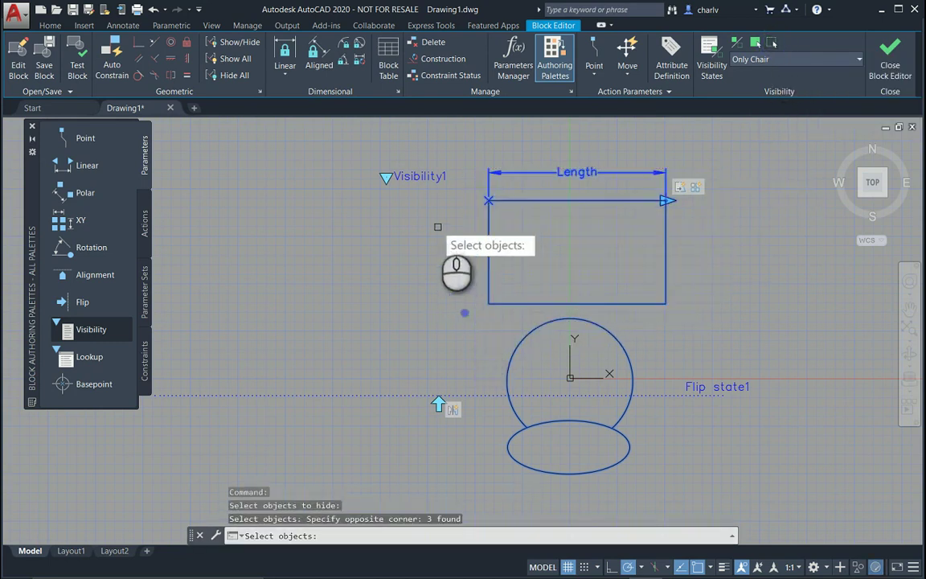
pyautogui.press('Return')
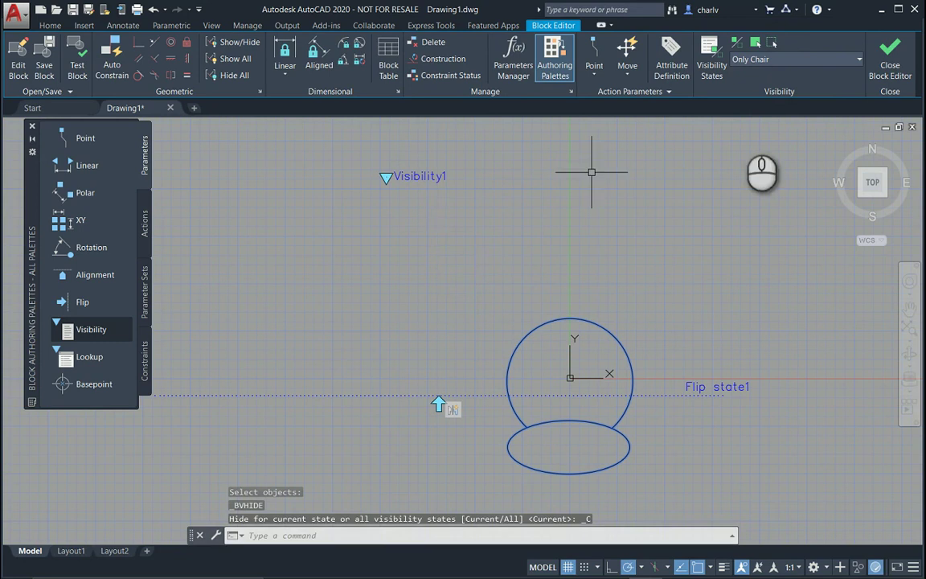
# In the Only Desk visibility state, make the chair shapes and the flip parameter invisible.
pyautogui.click(805, 63)
pyautogui.click(756, 105)
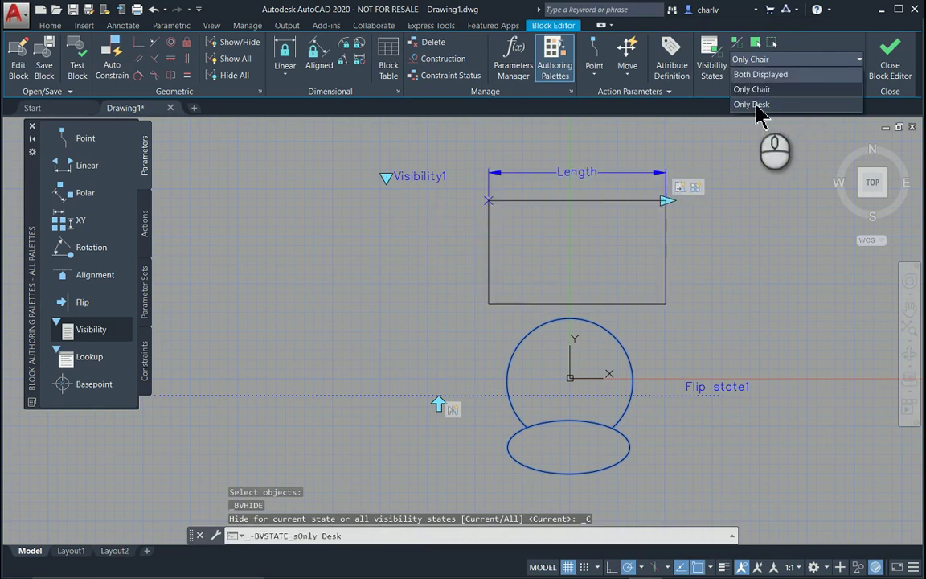
pyautogui.click(772, 43)
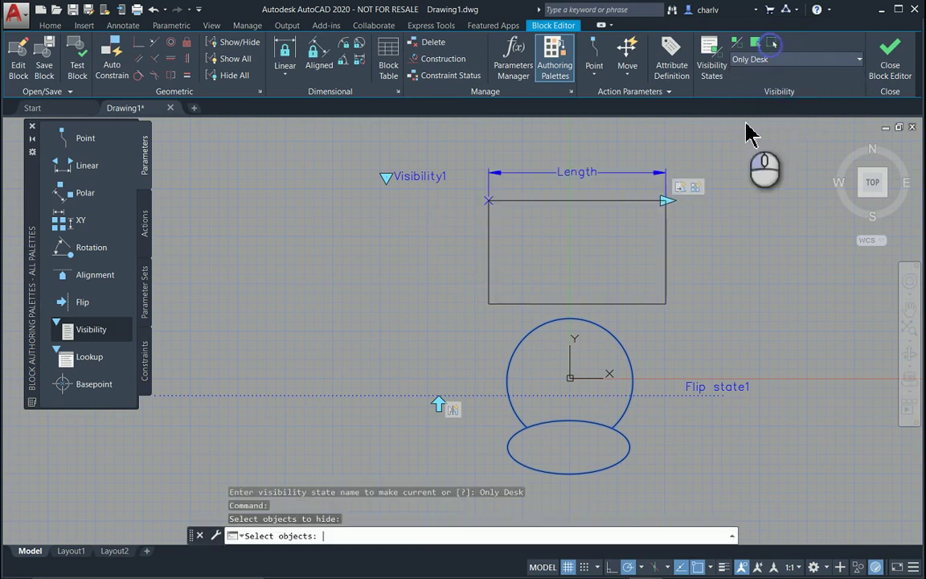
pyautogui.click(651, 330)
pyautogui.click(427, 472)
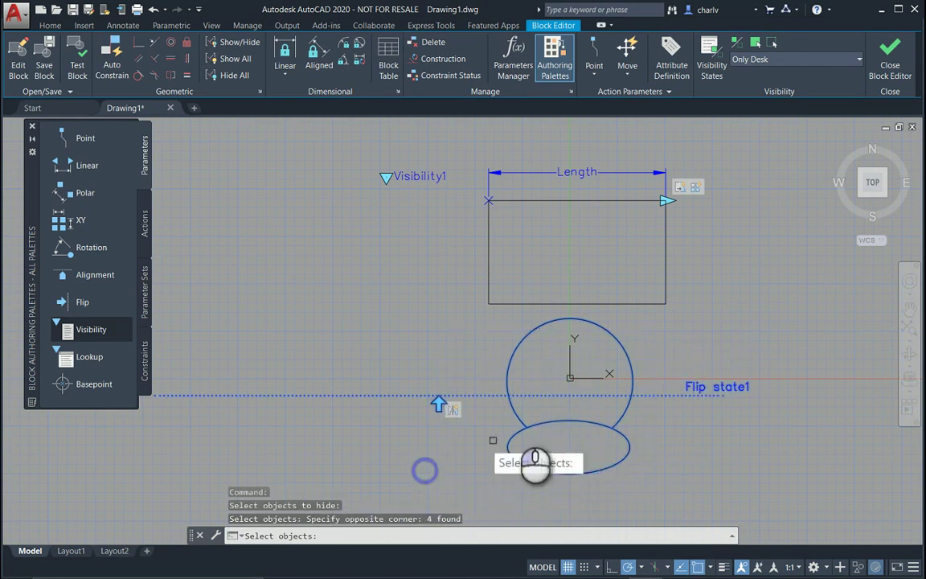
pyautogui.rightClick(684, 330)
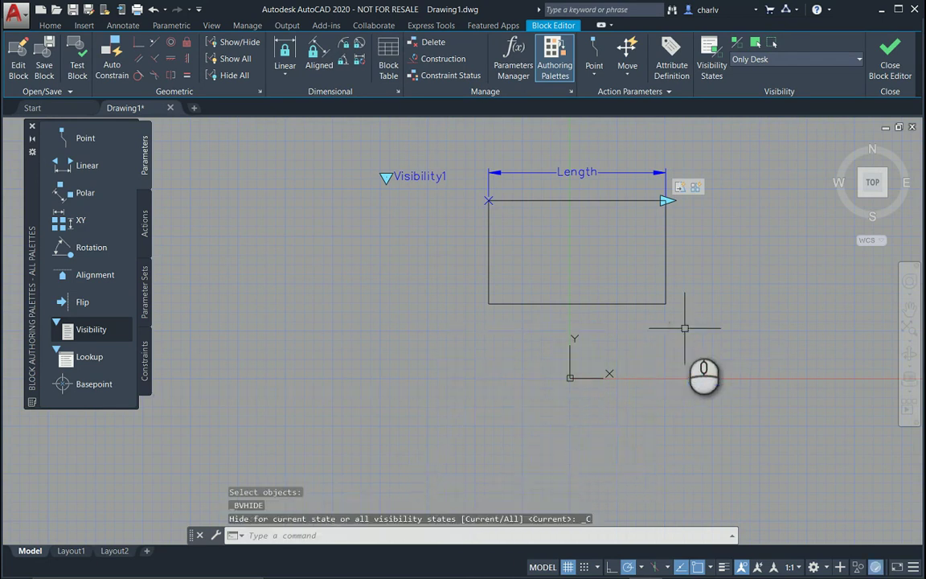
# Check the Both Displayed and Only Chair states, turning the dimmed display of hidden objects on and off again.
pyautogui.click(804, 59)
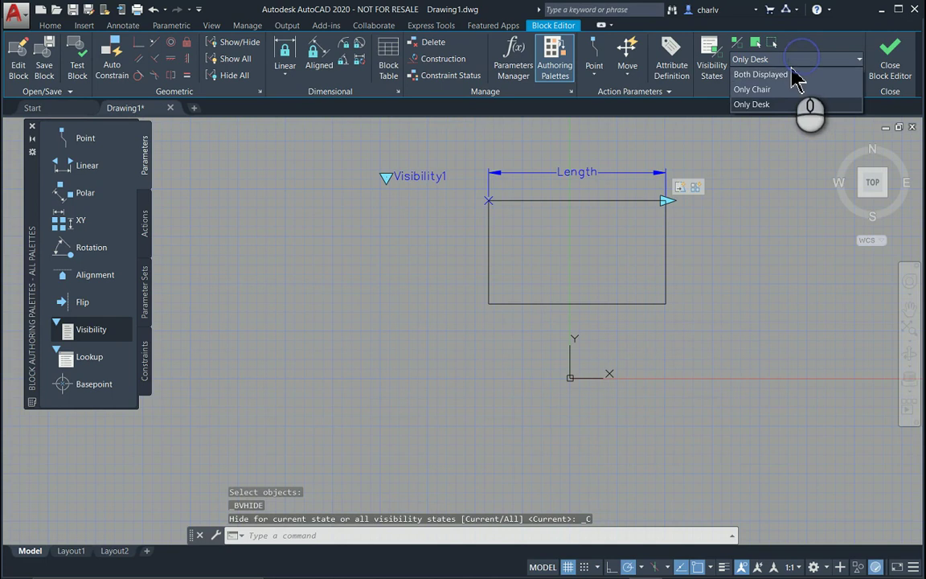
pyautogui.click(788, 75)
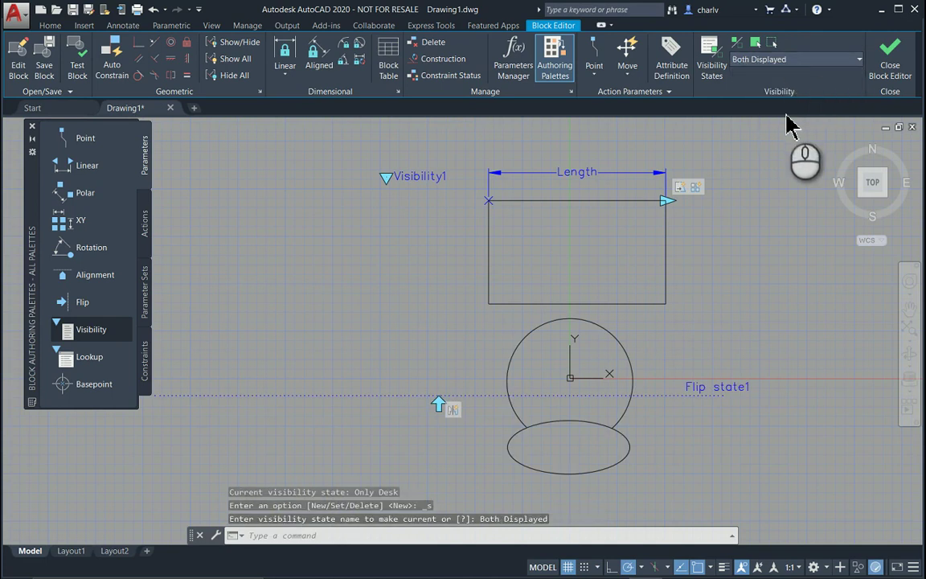
pyautogui.click(800, 60)
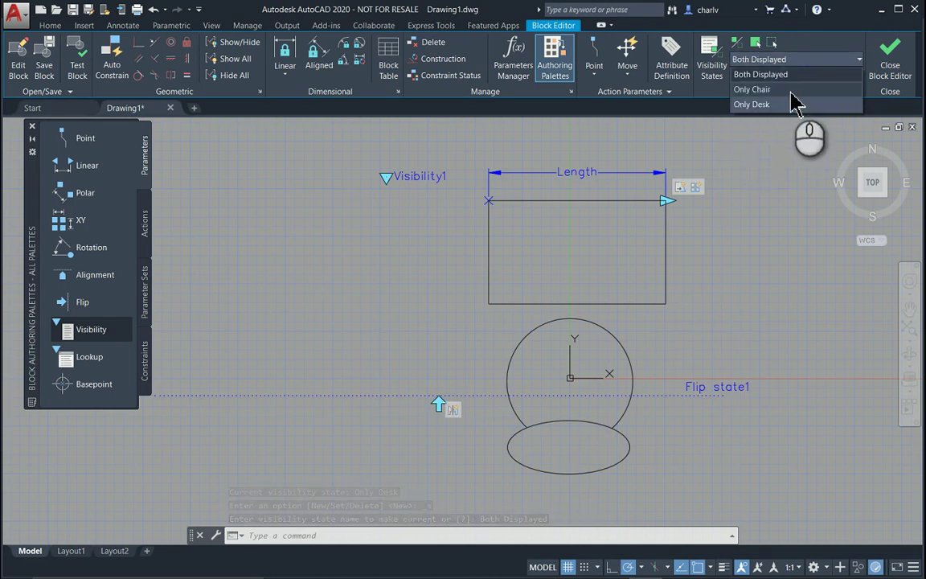
pyautogui.click(791, 91)
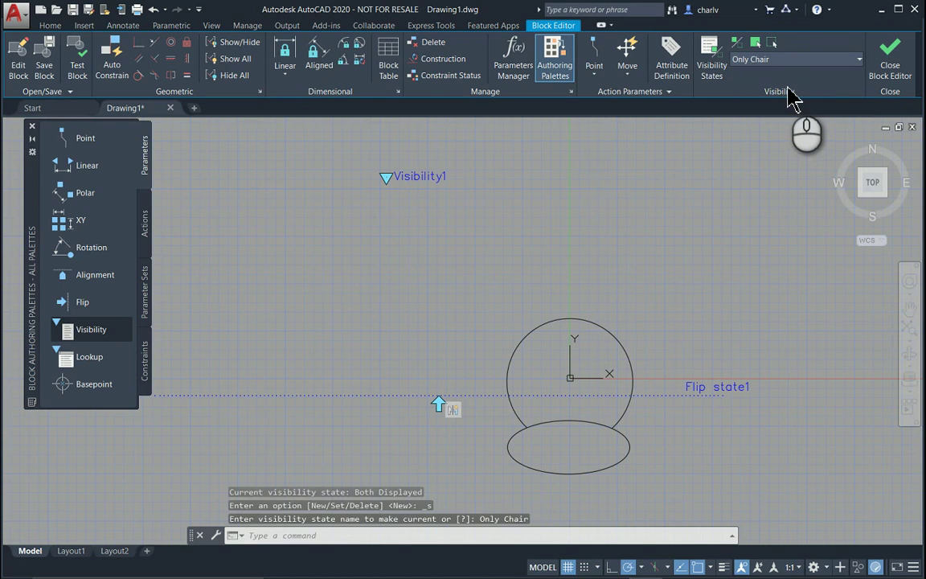
pyautogui.click(738, 44)
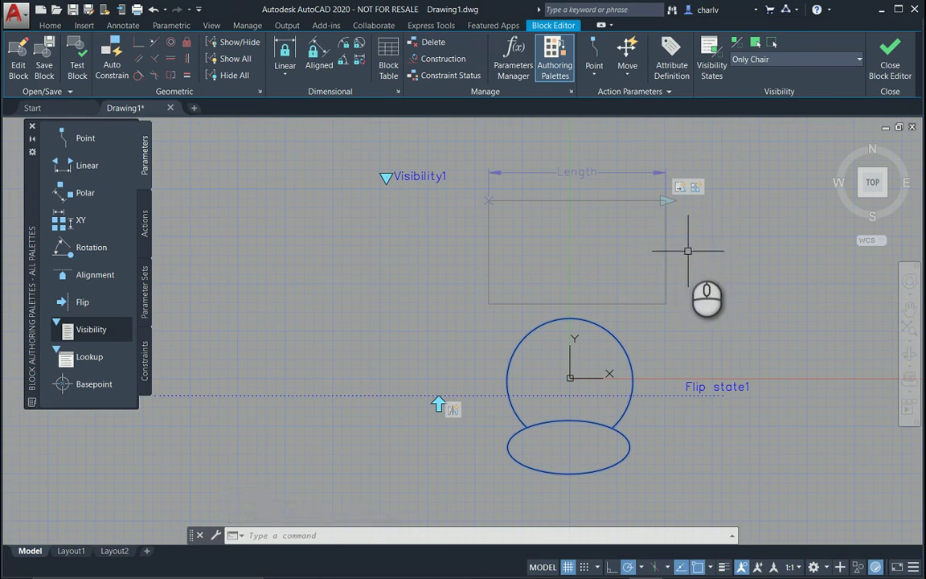
pyautogui.click(738, 44)
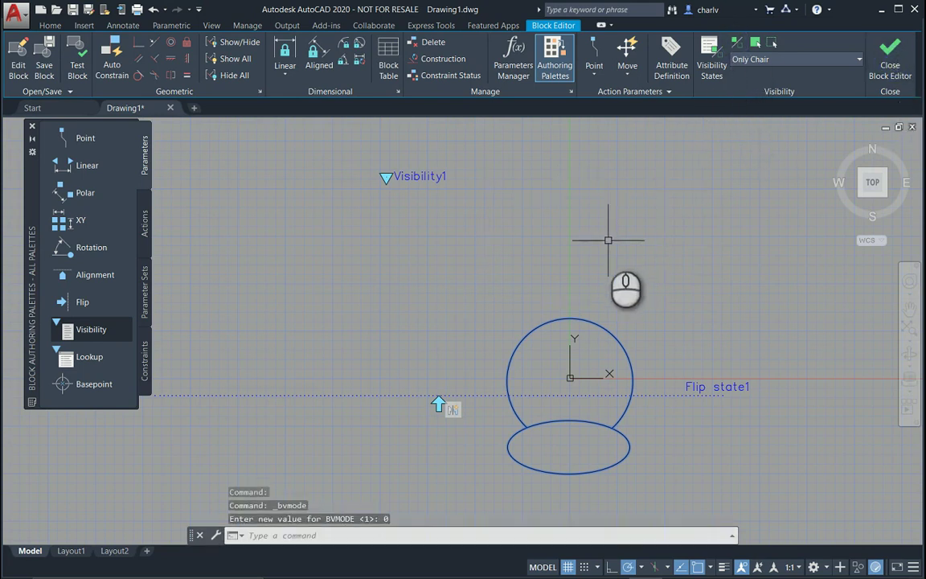
# Close the Block Editor and save the changes to the block.
pyautogui.click(889, 56)
pyautogui.click(552, 288)
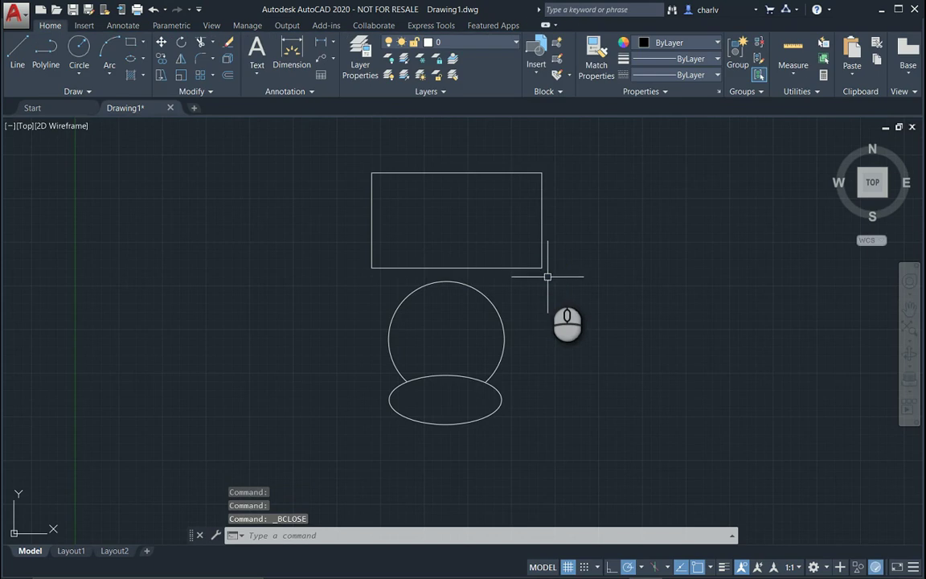
# Test the block's visibility grip by switching to Only Chair, Only Desk and back to Both Displayed.
pyautogui.click(541, 266)
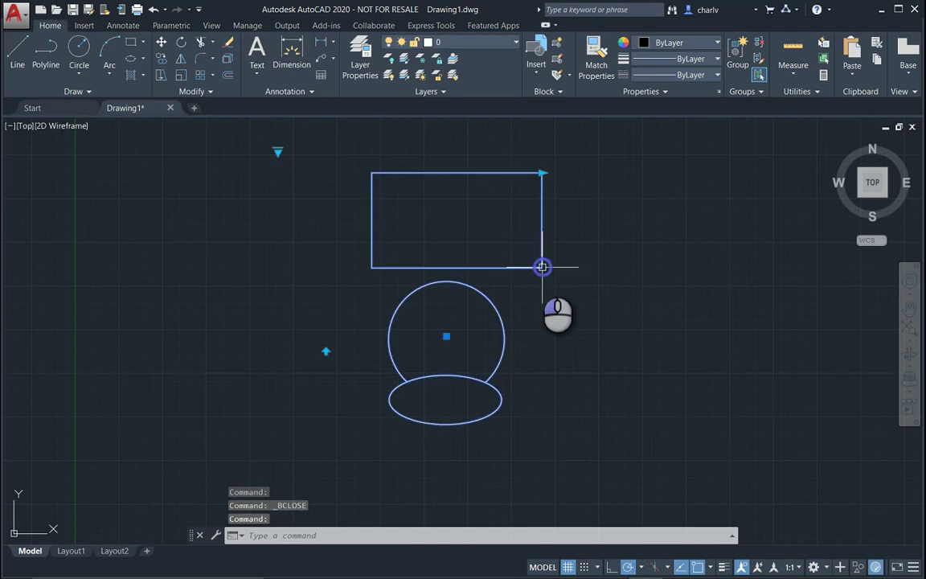
pyautogui.click(277, 151)
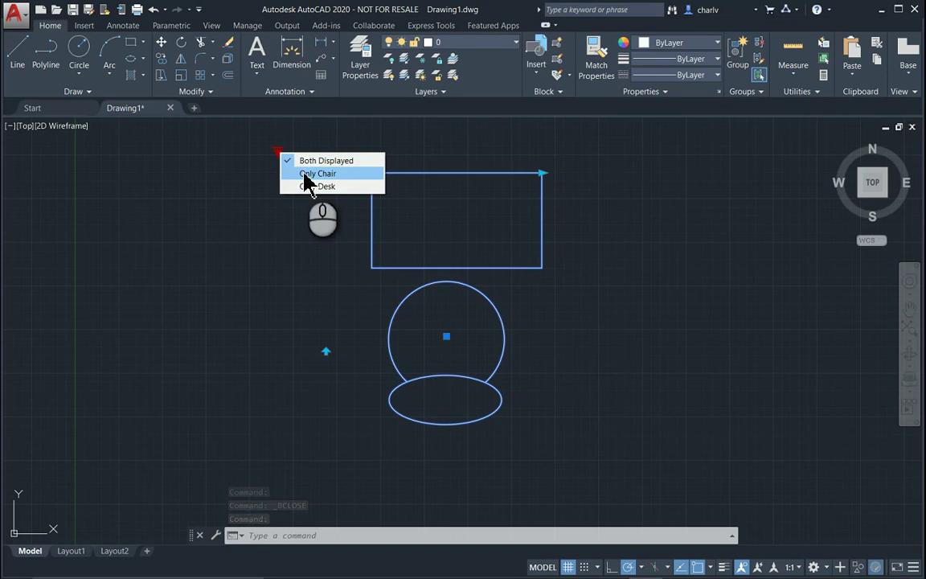
pyautogui.click(308, 174)
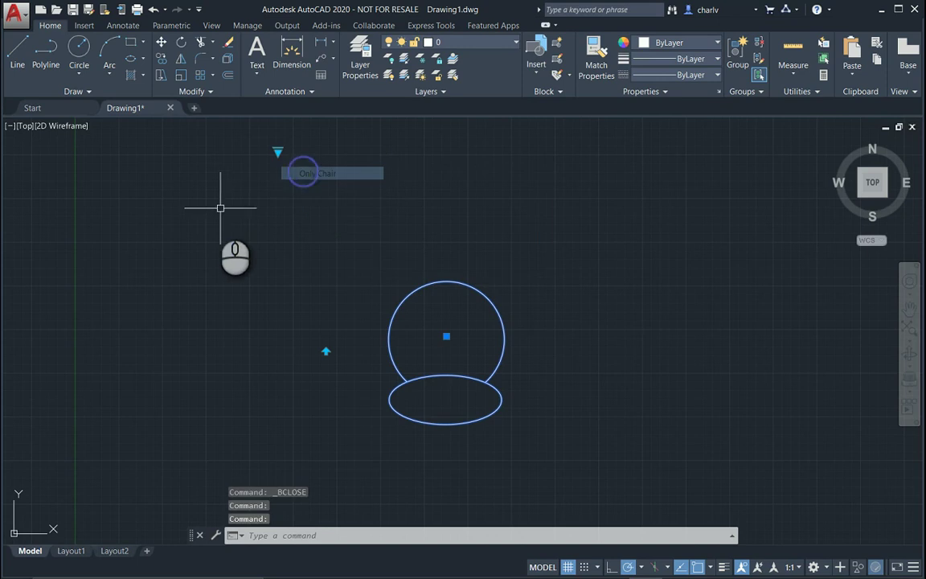
pyautogui.click(276, 153)
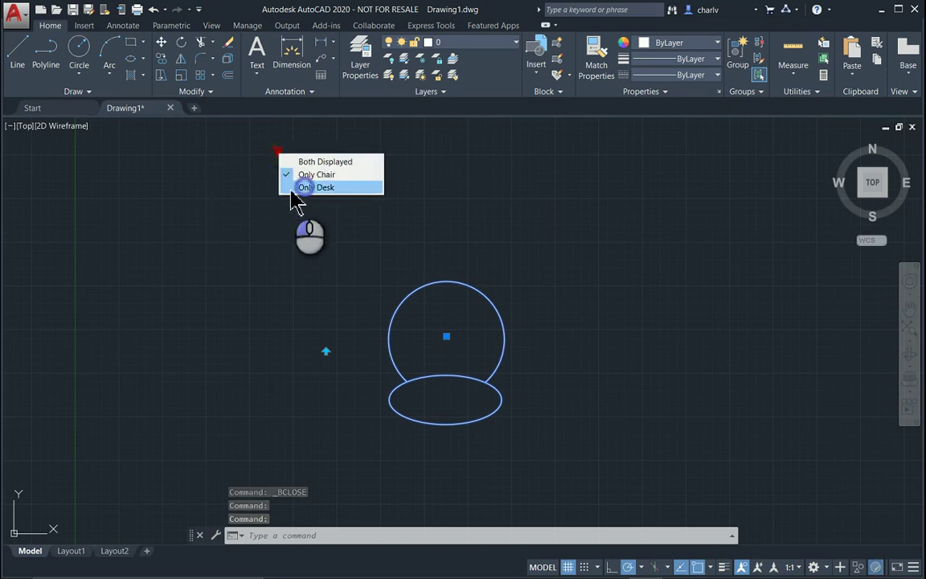
pyautogui.click(307, 188)
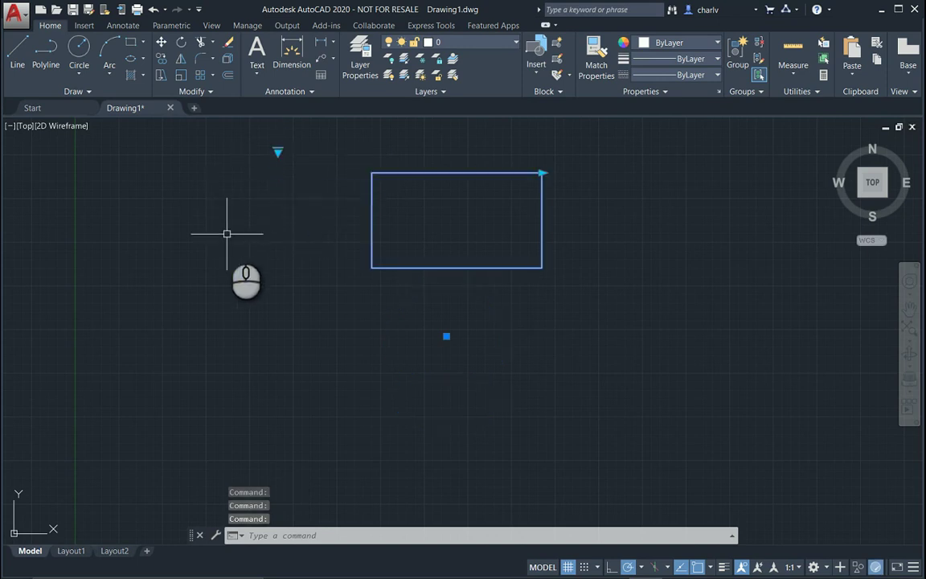
pyautogui.click(277, 153)
pyautogui.click(306, 161)
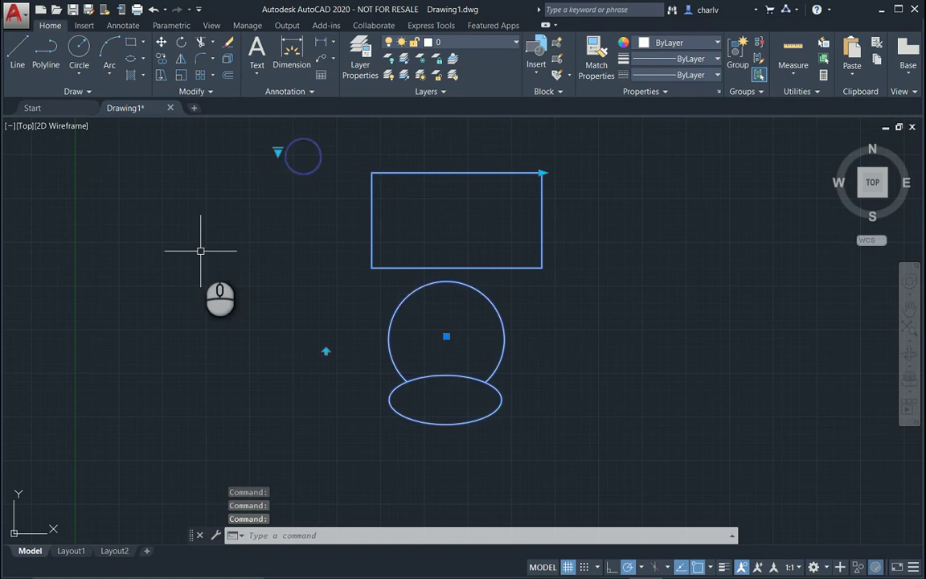
# Test the block's flip grip by flipping it and back, and stretch the desk to slightly over twice its length to array a second chair.
pyautogui.click(325, 353)
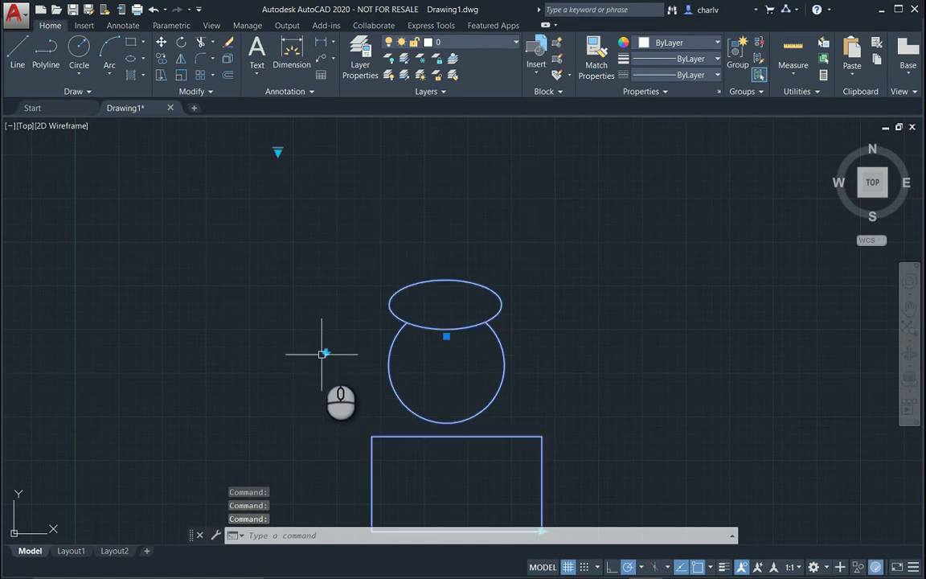
pyautogui.click(325, 353)
pyautogui.click(543, 174)
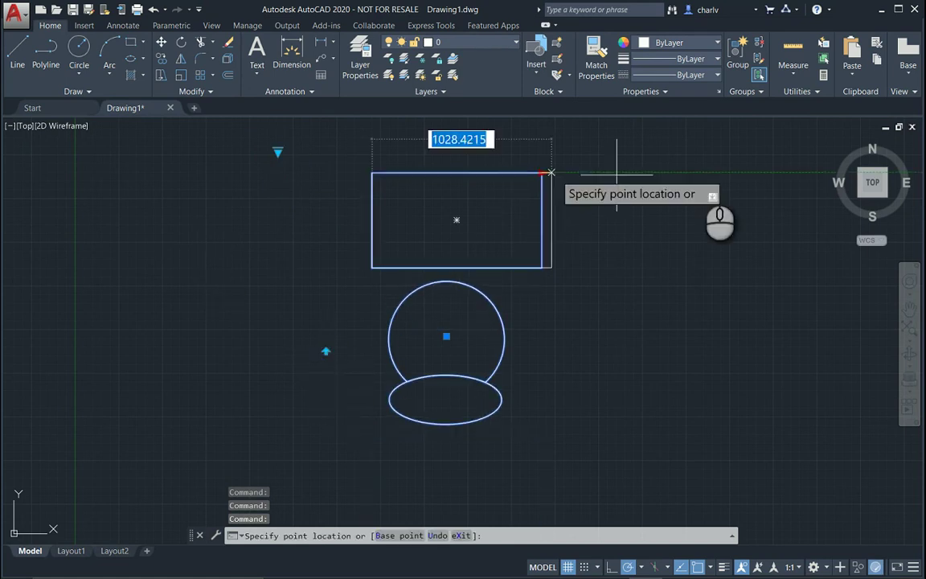
pyautogui.click(756, 173)
# Check the visibility states on the stretched block by switching to Only Chair, Only Desk and back to Both Displayed.
pyautogui.click(278, 150)
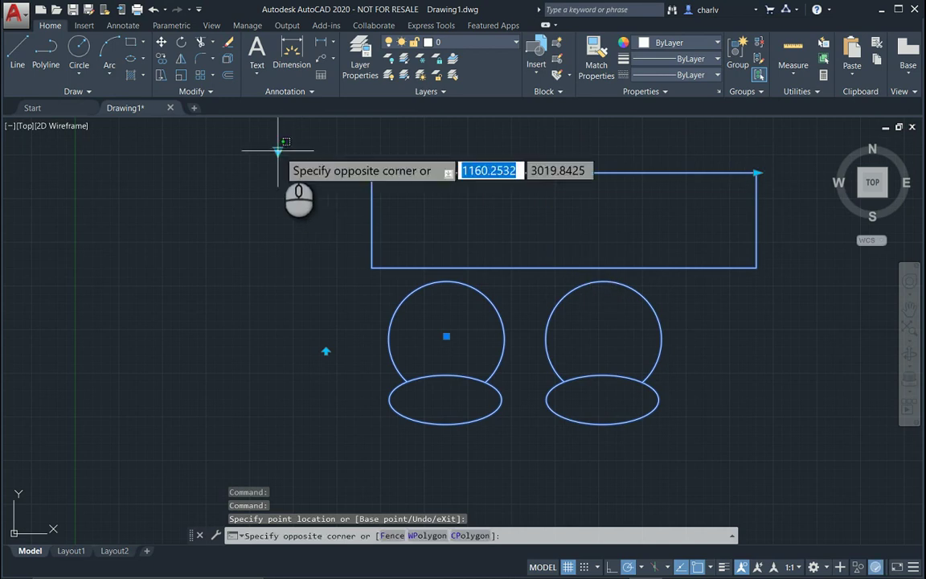
pyautogui.click(278, 150)
pyautogui.click(278, 152)
pyautogui.click(294, 173)
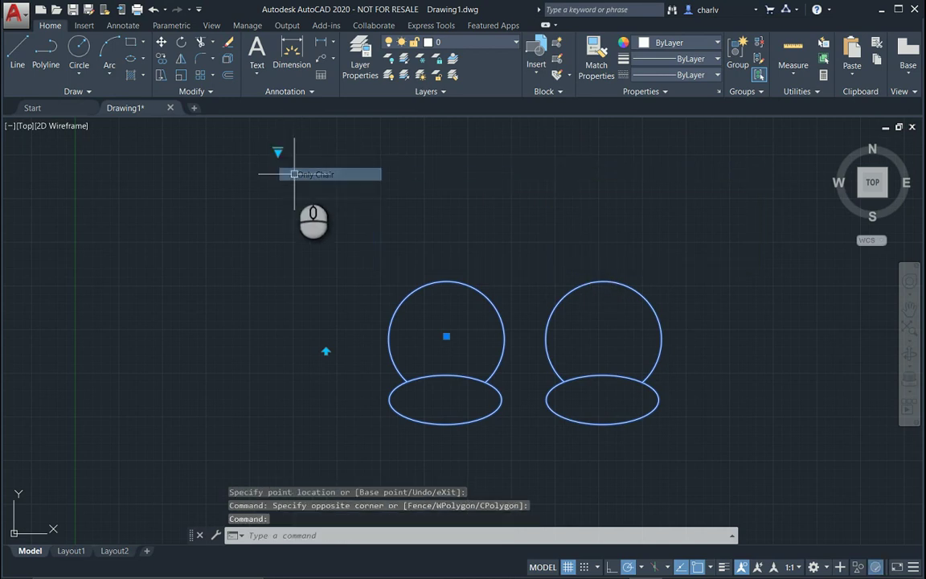
pyautogui.click(279, 151)
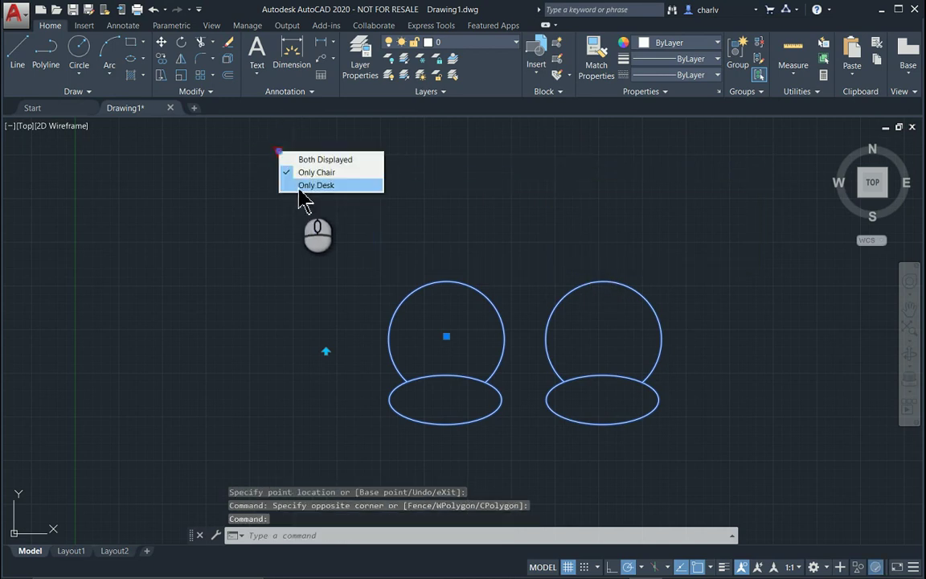
pyautogui.click(301, 185)
pyautogui.click(279, 151)
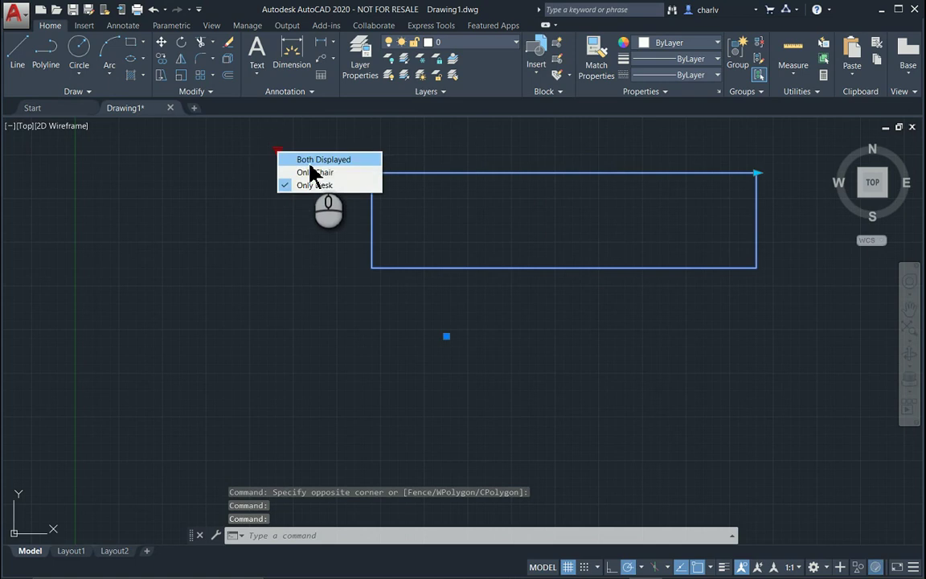
pyautogui.click(311, 161)
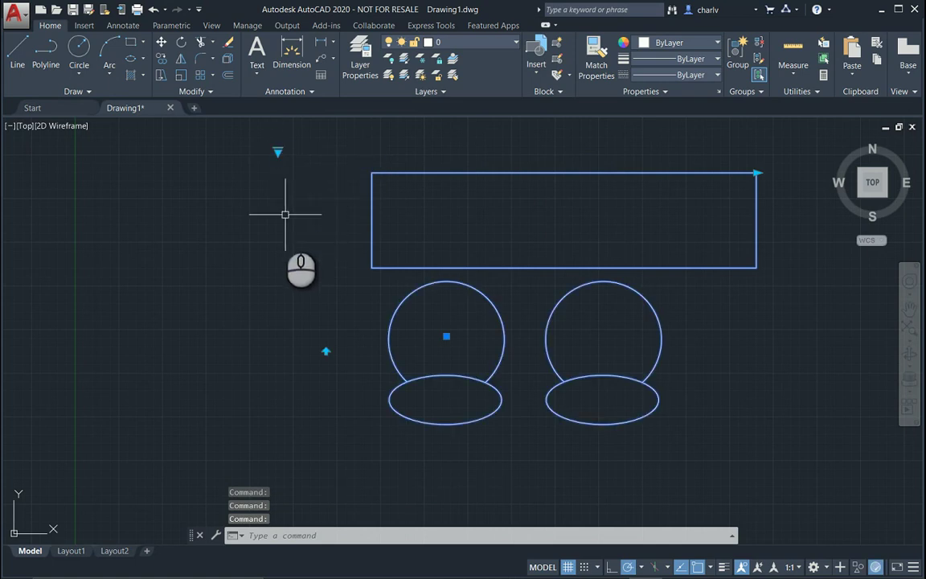
pyautogui.moveTo(282, 226); pyautogui.dragTo(188, 232, button='middle')
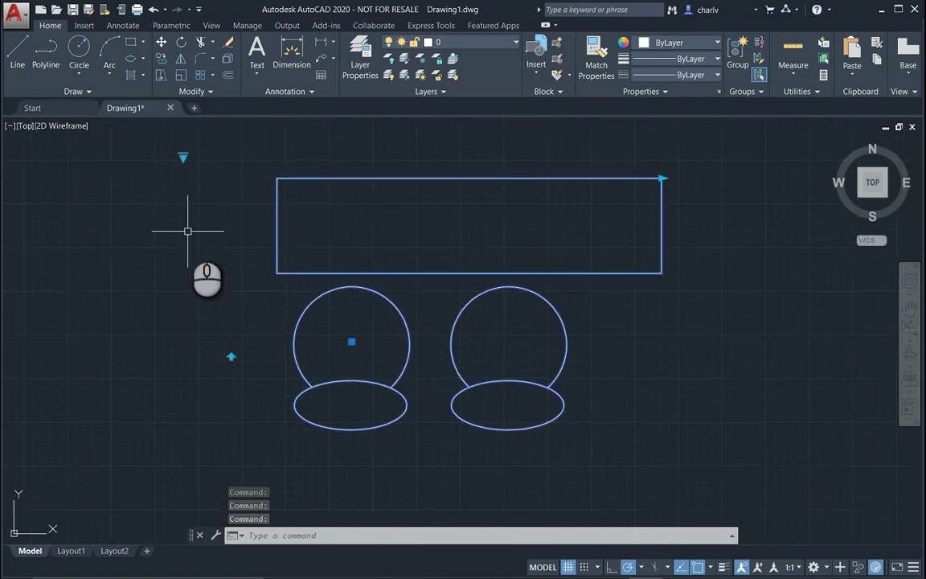